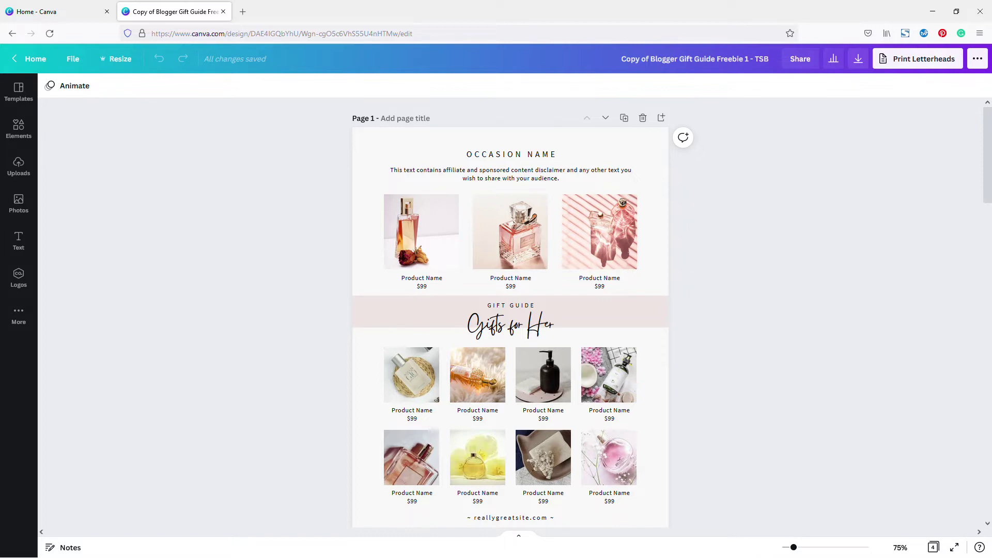
# Step: Look through all four pages of the gift guide template, from the Occasion Name page to the Niche Essentials page
pyautogui.scroll(-1, 510, 310)
pyautogui.scroll(1, 510, 310)
pyautogui.scroll(-2, 510, 310)
pyautogui.scroll(-5, 511, 310)
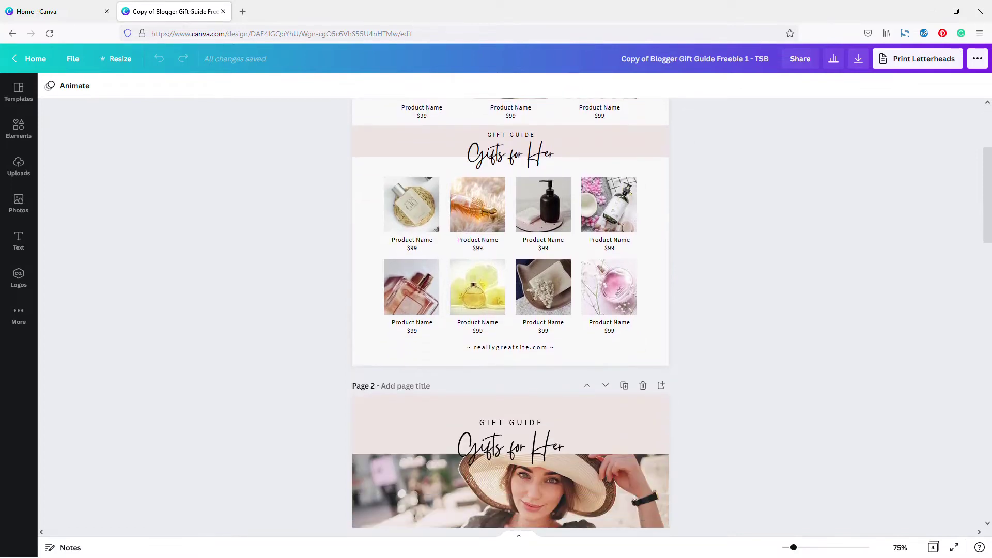
pyautogui.scroll(-3, 510, 310)
pyautogui.scroll(-10, 510, 310)
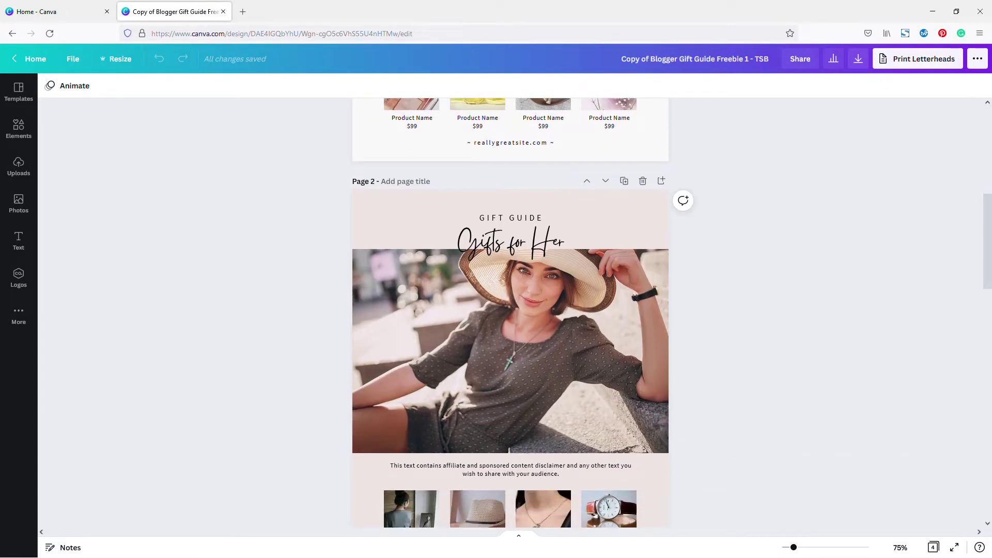
pyautogui.scroll(-20, 510, 310)
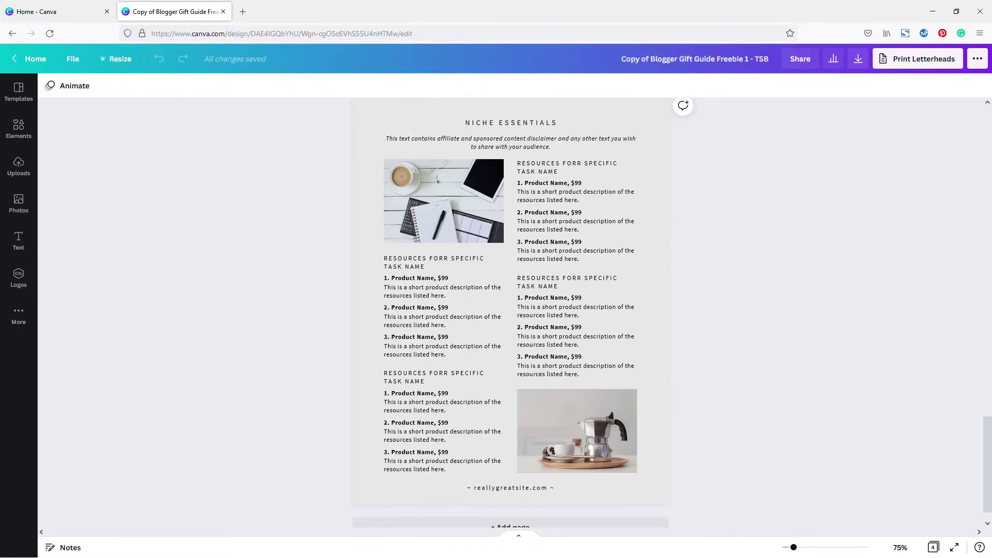
pyautogui.scroll(10, 511, 310)
pyautogui.scroll(10, 510, 310)
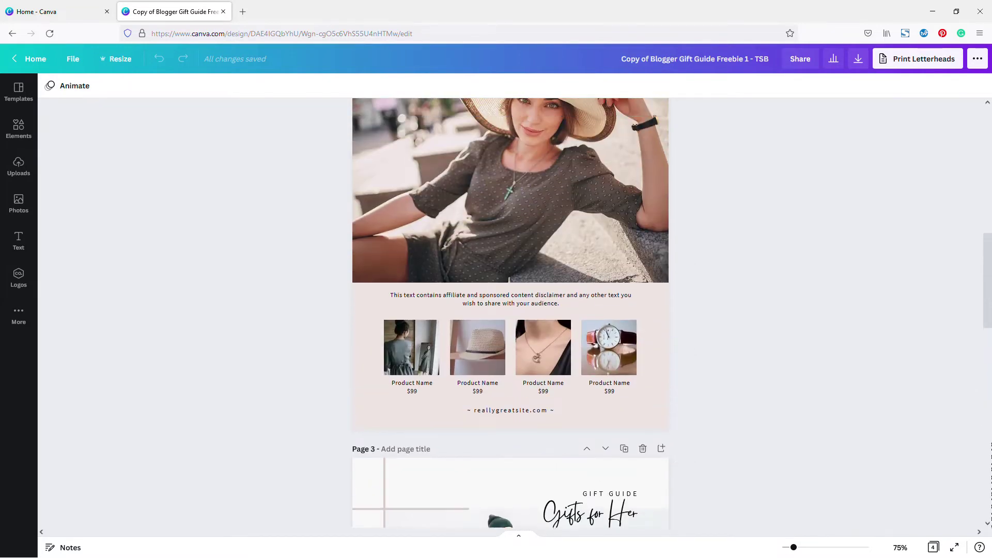
pyautogui.scroll(12, 510, 310)
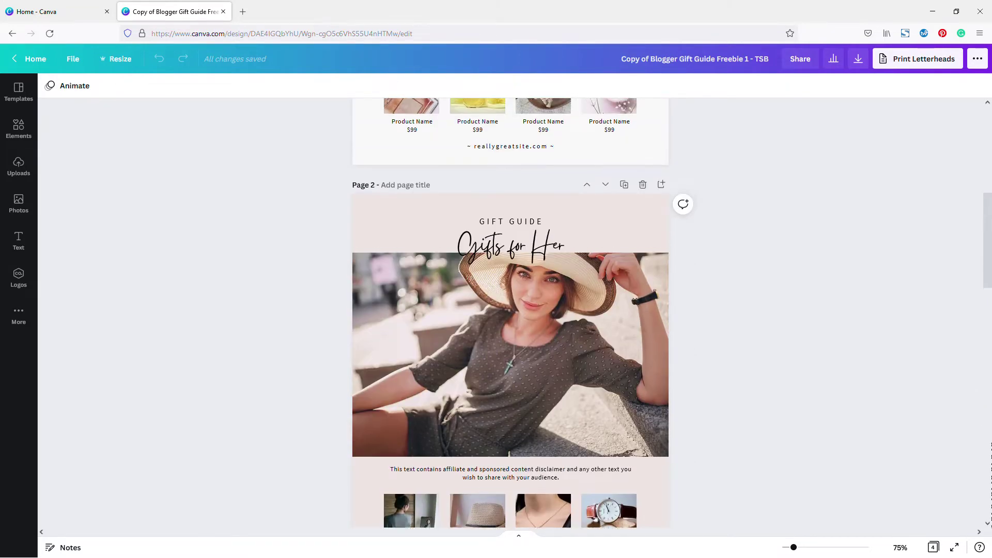
pyautogui.scroll(2, 511, 310)
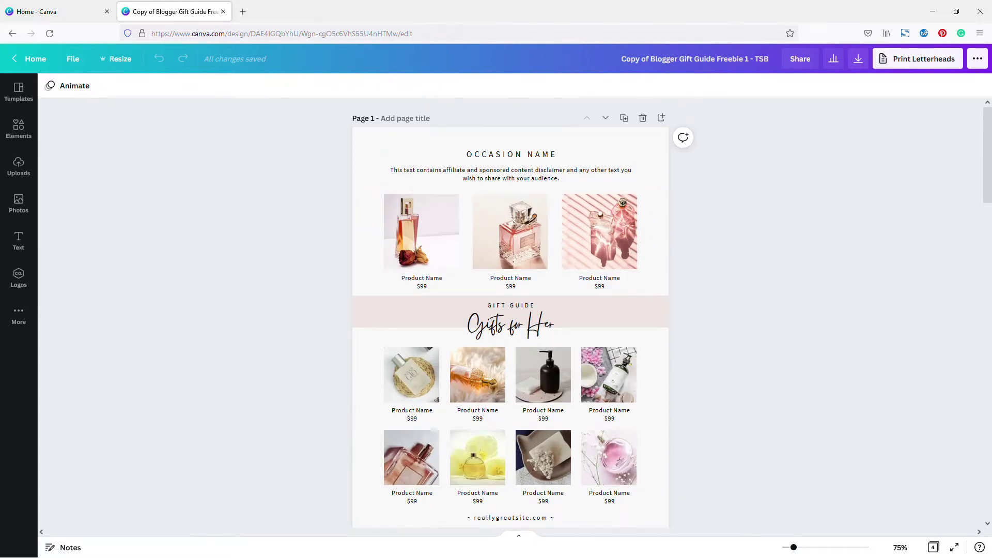
# Step: Compare the product image grid on page 1 with the large photo layout on page 2
pyautogui.scroll(-4, 511, 310)
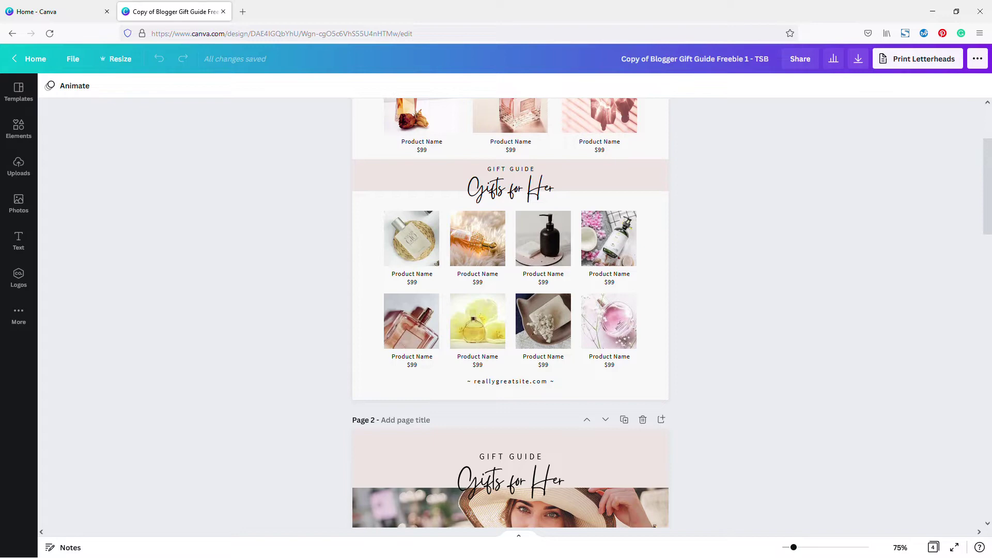
pyautogui.scroll(4, 510, 310)
pyautogui.scroll(-5, 511, 310)
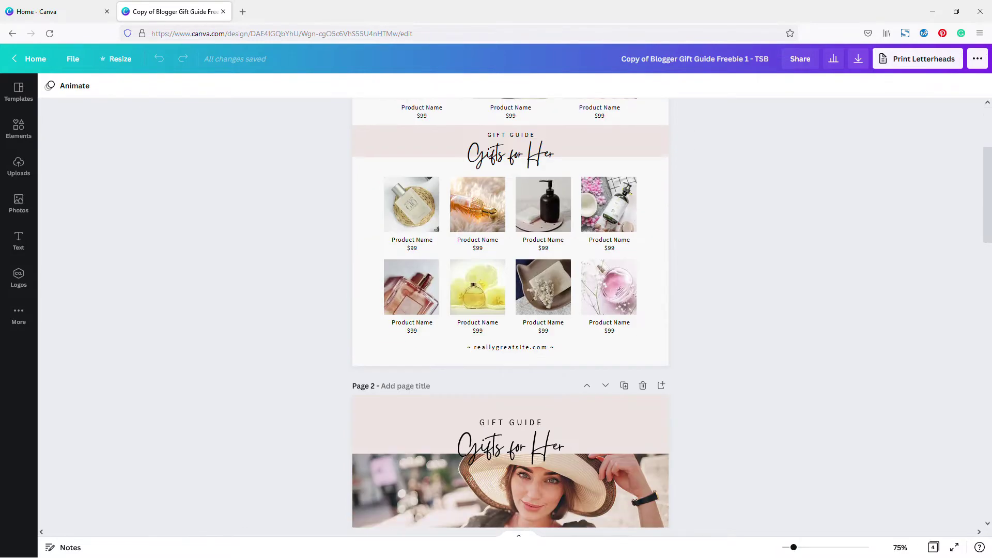
pyautogui.scroll(-11, 511, 310)
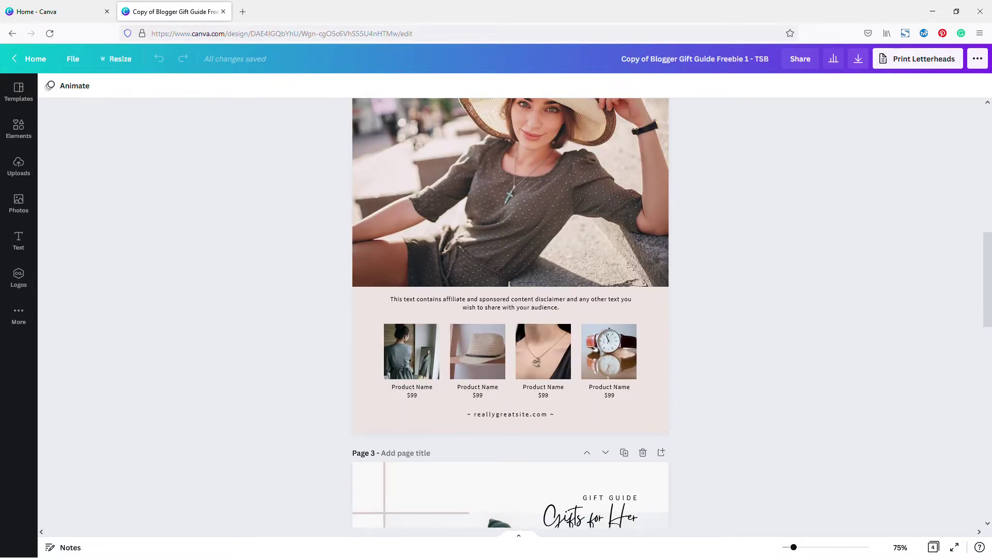
pyautogui.scroll(13, 510, 310)
pyautogui.scroll(3, 511, 310)
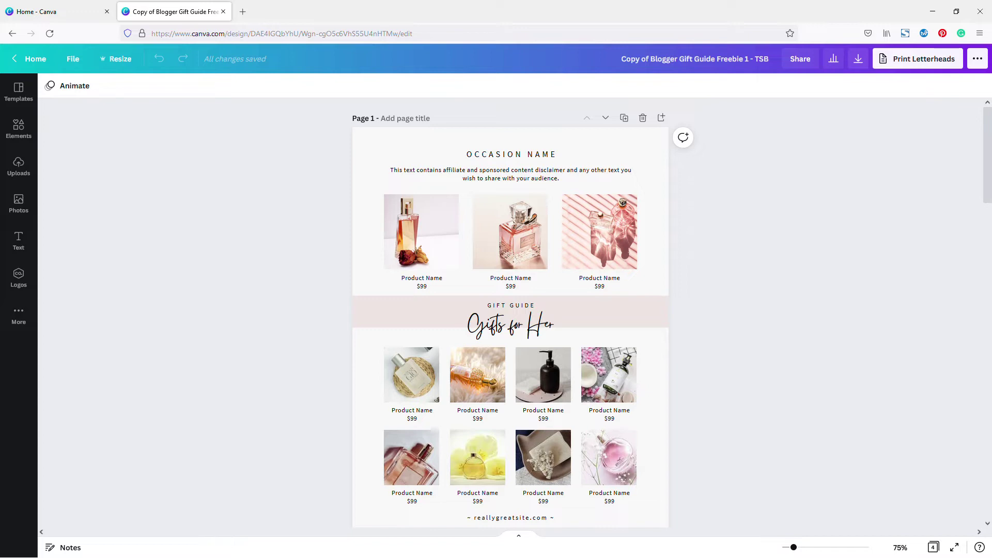
# Step: Examine the Niche Essentials page, including the first product description in its resource list
pyautogui.scroll(-1, 510, 310)
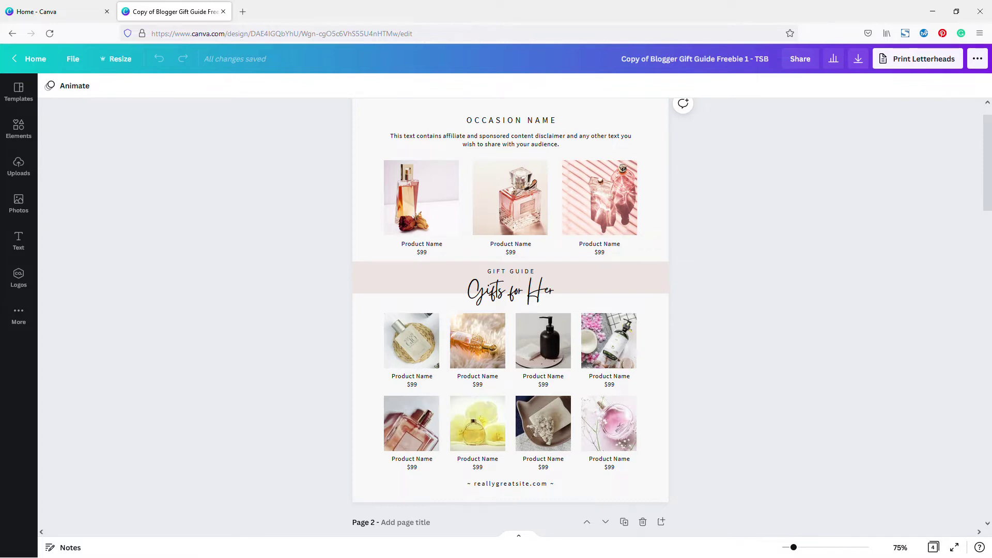
pyautogui.scroll(-3, 511, 310)
pyautogui.scroll(3, 511, 310)
pyautogui.scroll(-15, 510, 310)
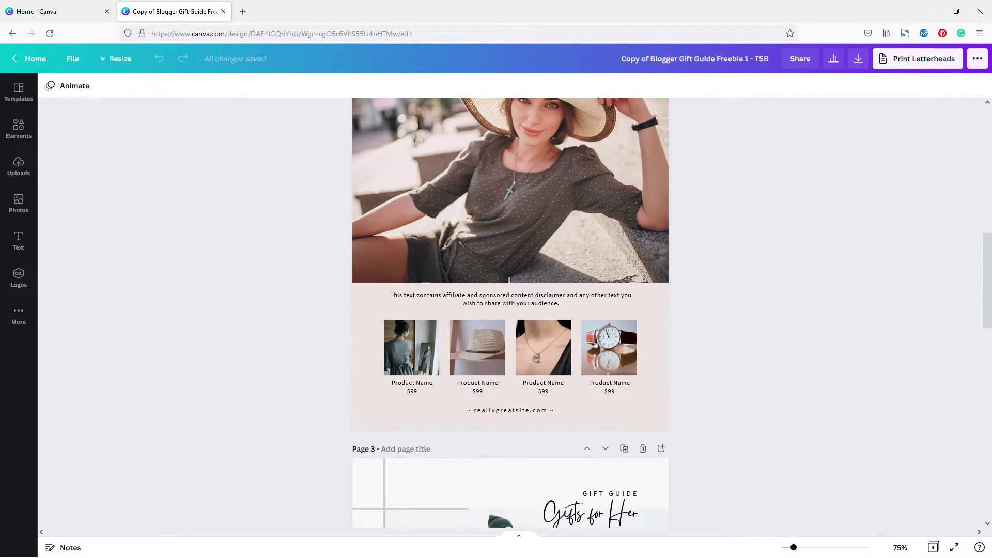
pyautogui.scroll(-3, 511, 310)
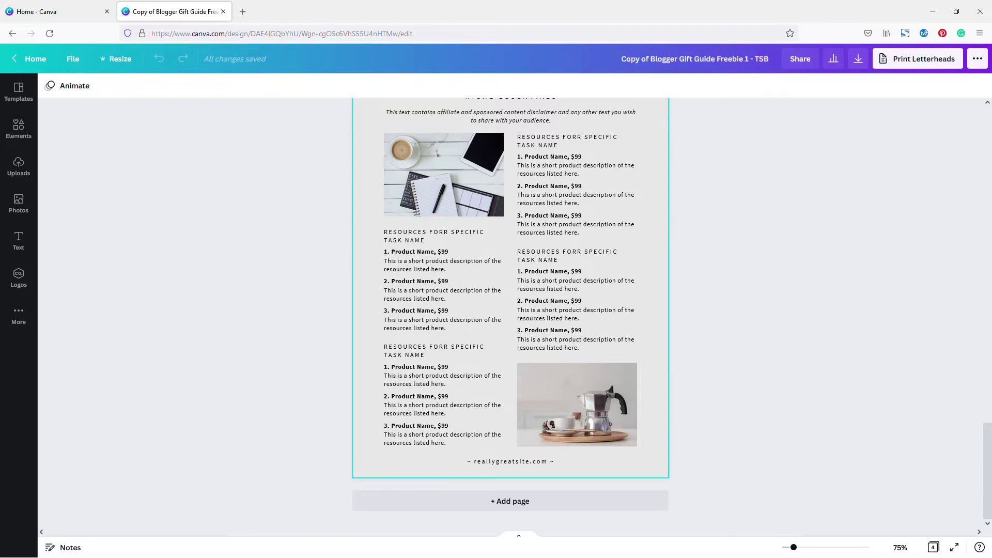
pyautogui.scroll(1, 511, 310)
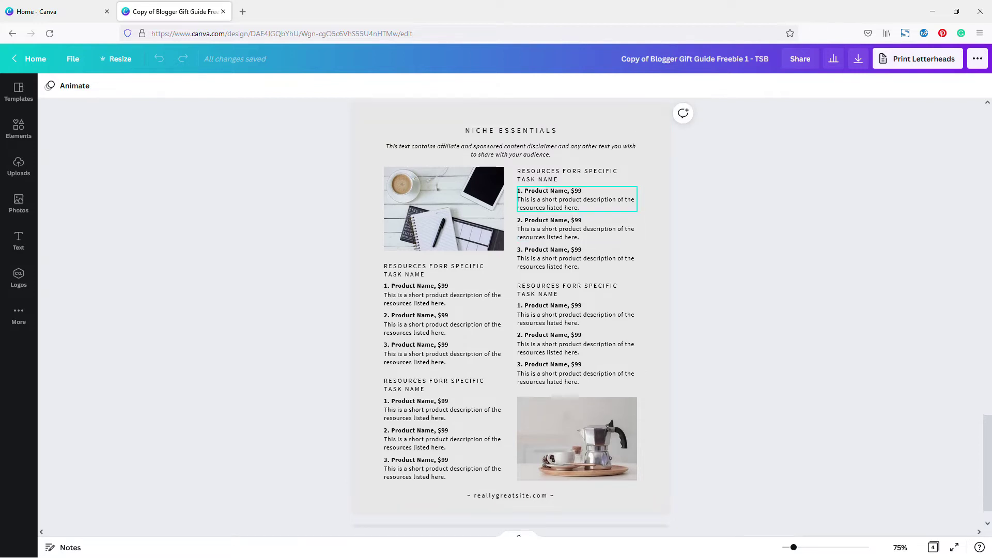
pyautogui.click(576, 200)
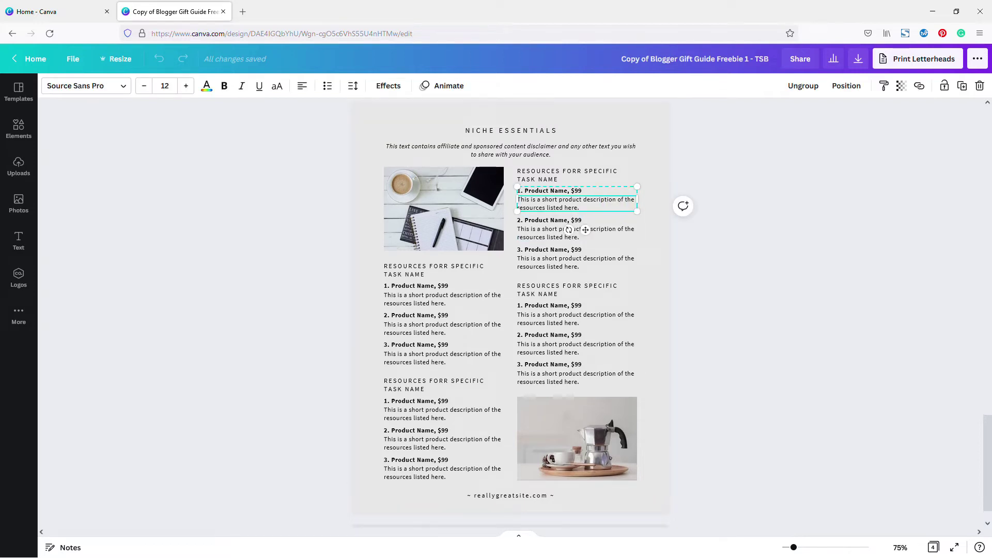
pyautogui.click(656, 385)
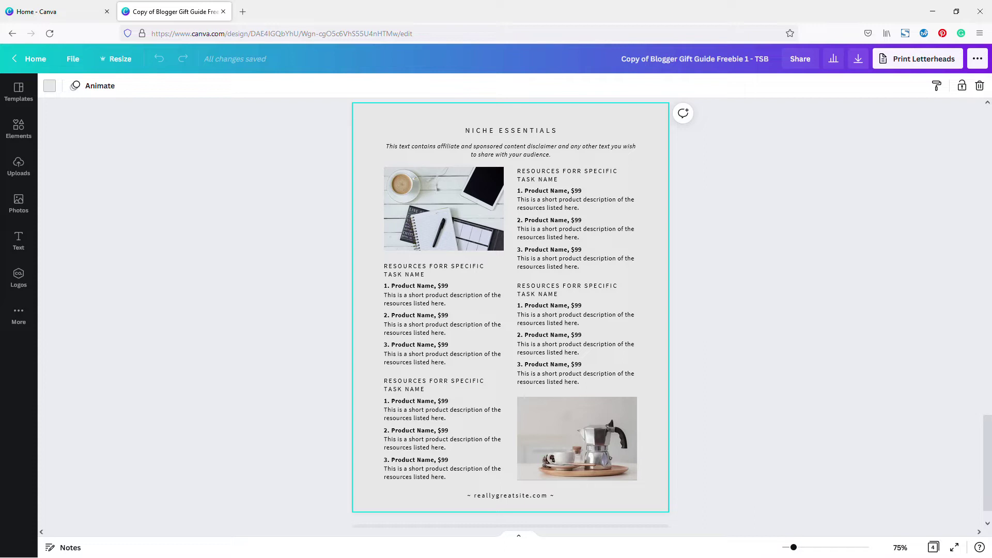
# Step: Review the numbered outfit photo and matching product descriptions on page 3, and return to page 1
pyautogui.scroll(10, 510, 314)
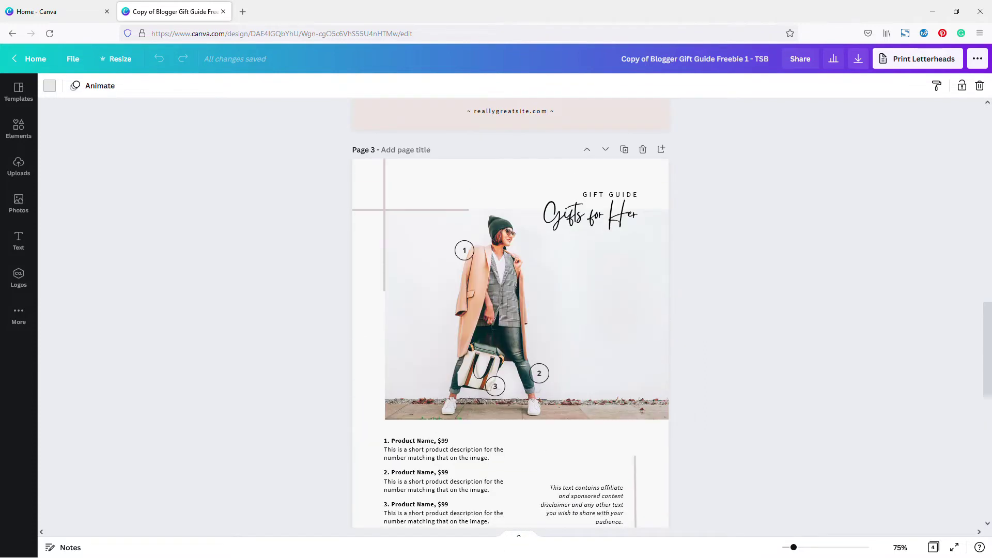
pyautogui.scroll(-1, 510, 313)
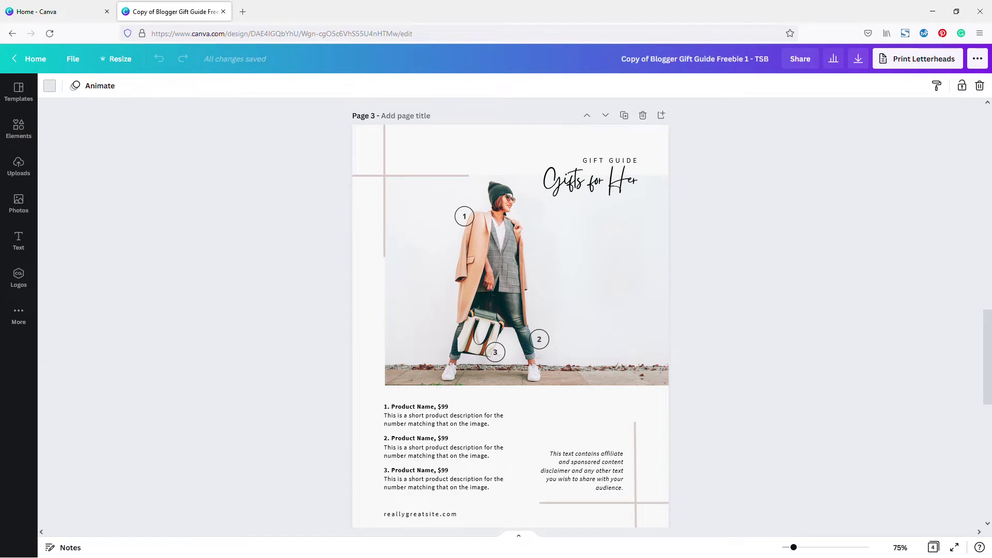
pyautogui.scroll(-1, 510, 313)
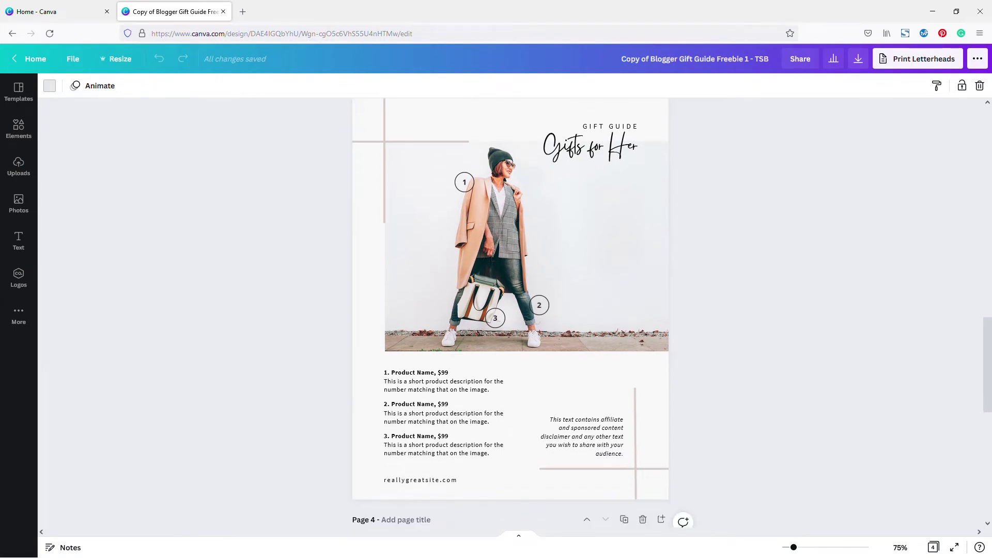
pyautogui.scroll(14, 511, 314)
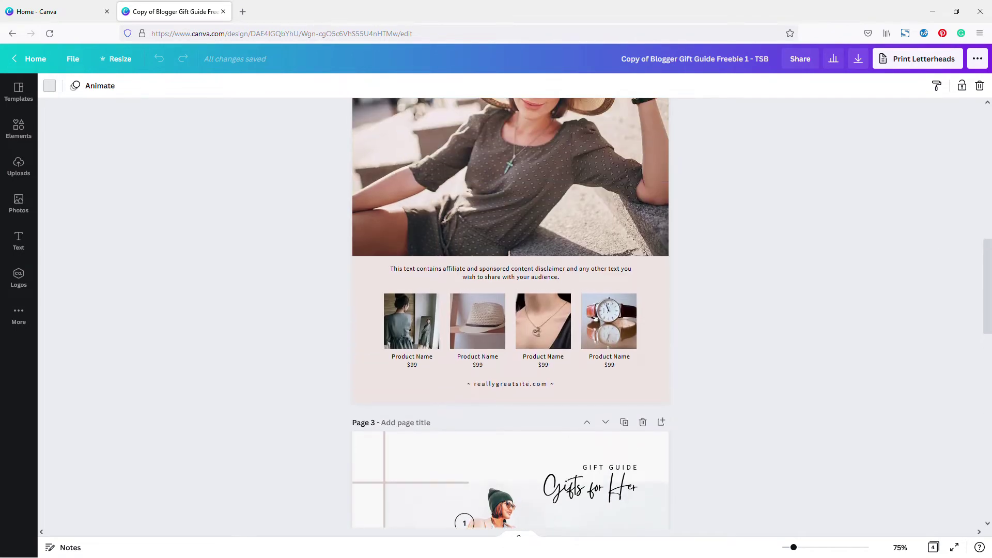
pyautogui.scroll(13, 510, 313)
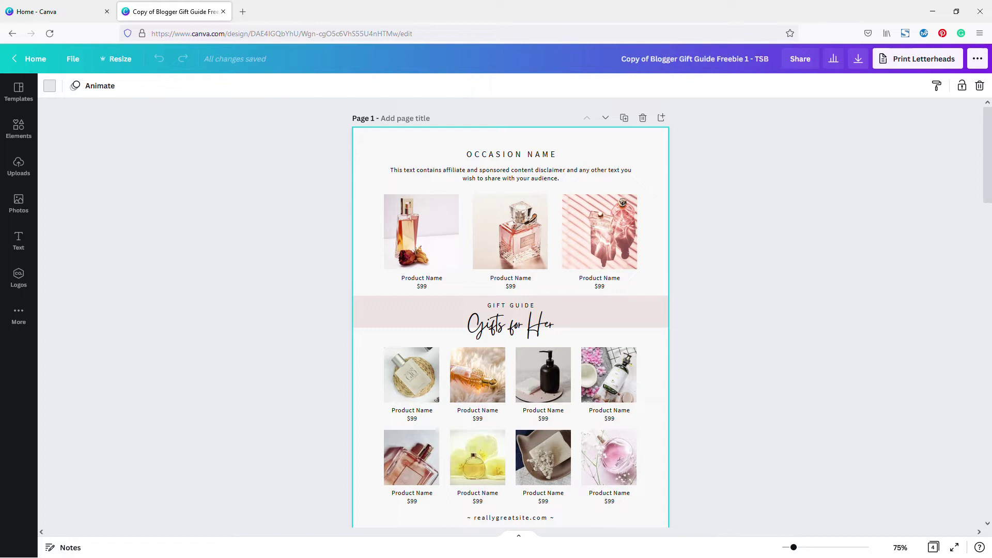
# Step: Inspect the affiliate disclaimer text and the website address line on page 1
pyautogui.scroll(-2, 510, 310)
pyautogui.scroll(2, 510, 310)
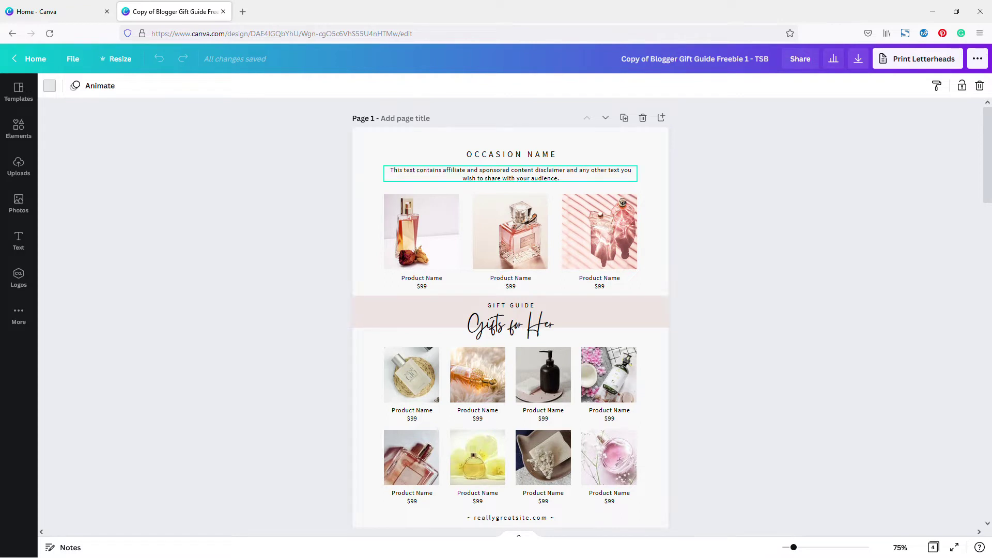
pyautogui.click(627, 179)
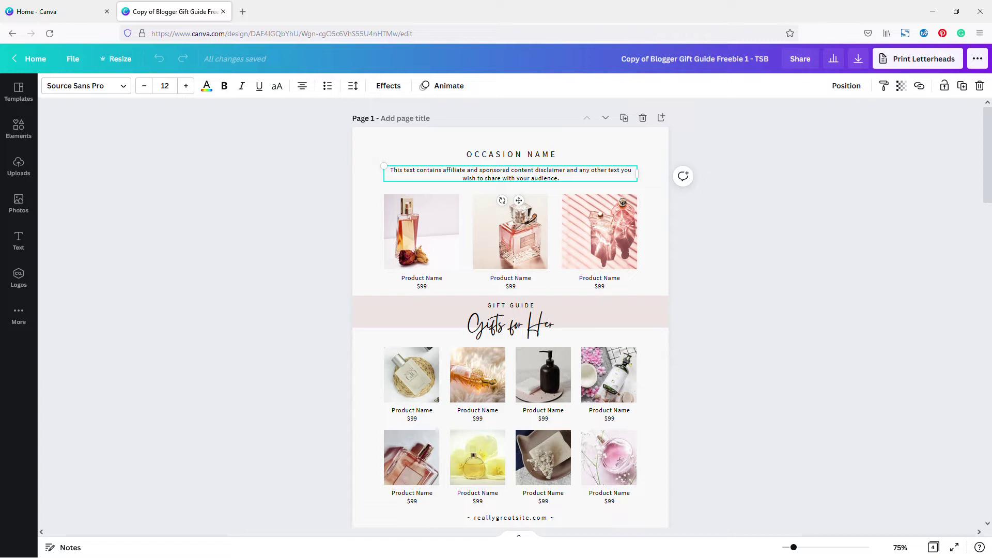
pyautogui.scroll(-1, 510, 310)
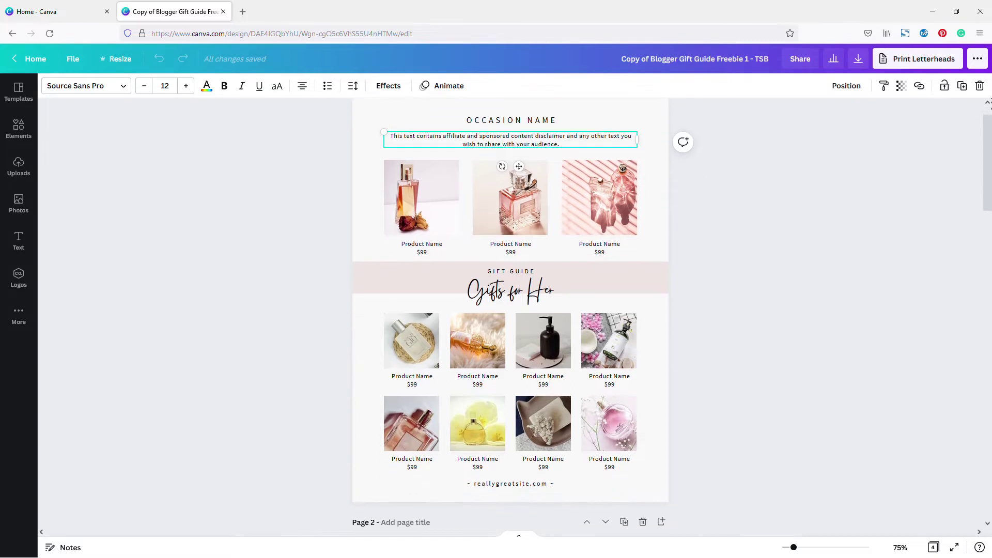
pyautogui.scroll(-3, 510, 310)
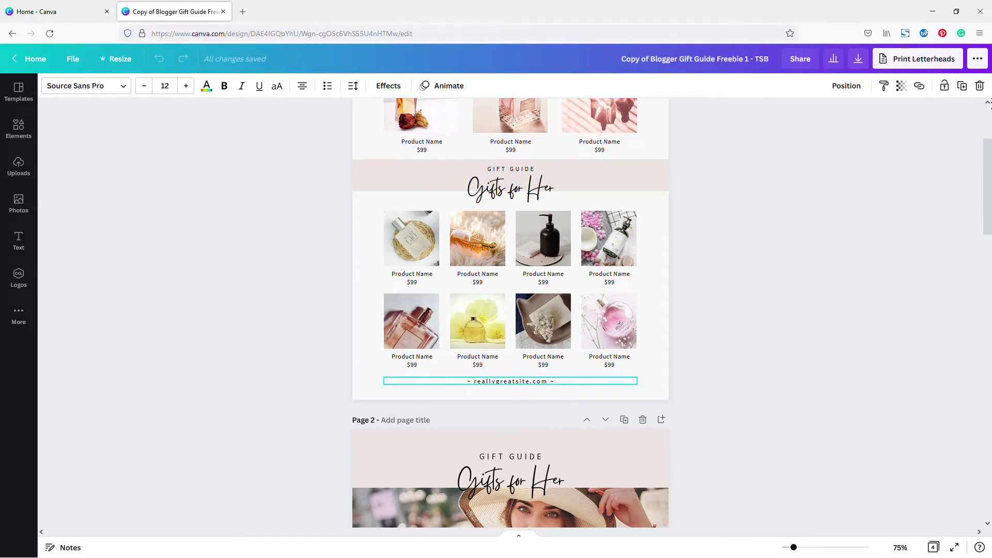
pyautogui.click(569, 381)
pyautogui.scroll(3, 510, 310)
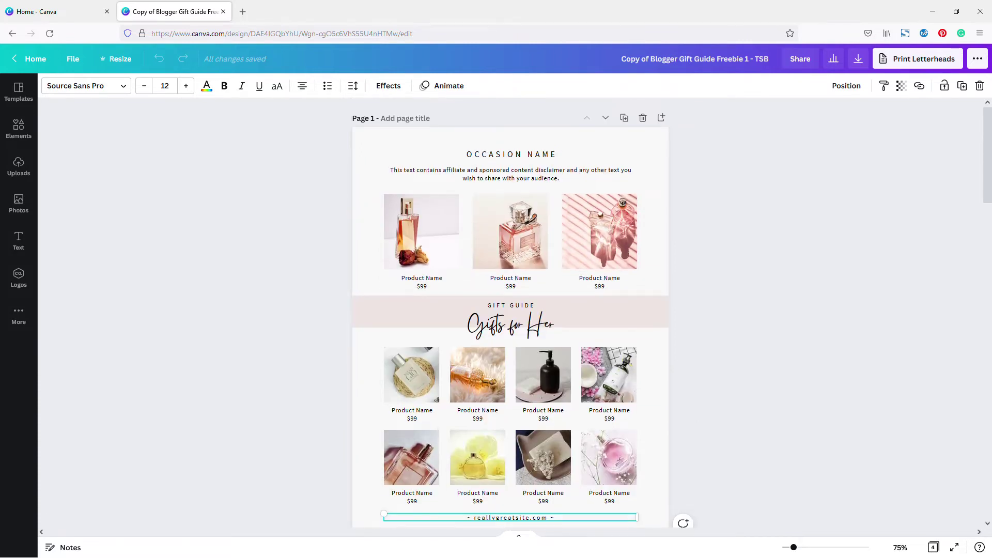
# Step: Examine page 1 from its website footer up to the Occasion Name heading, leaving nothing selected
pyautogui.scroll(-2, 510, 310)
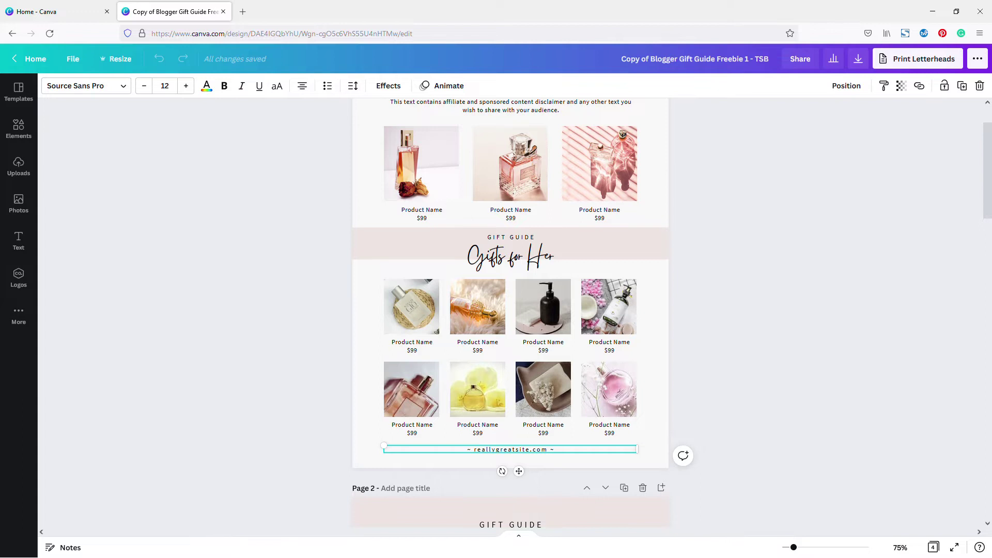
pyautogui.scroll(-2, 510, 310)
pyautogui.scroll(2, 510, 310)
pyautogui.scroll(-3, 610, 360)
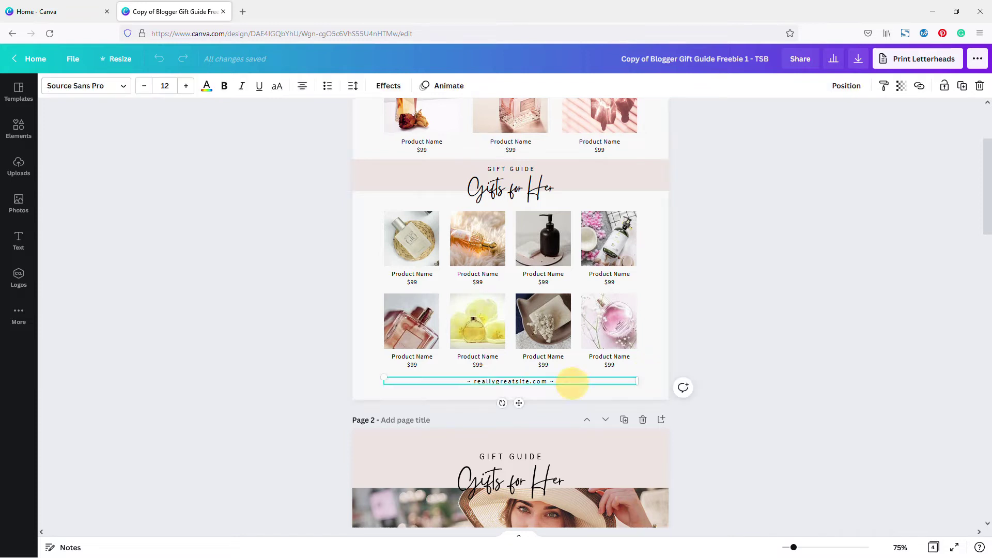
pyautogui.scroll(3, 649, 279)
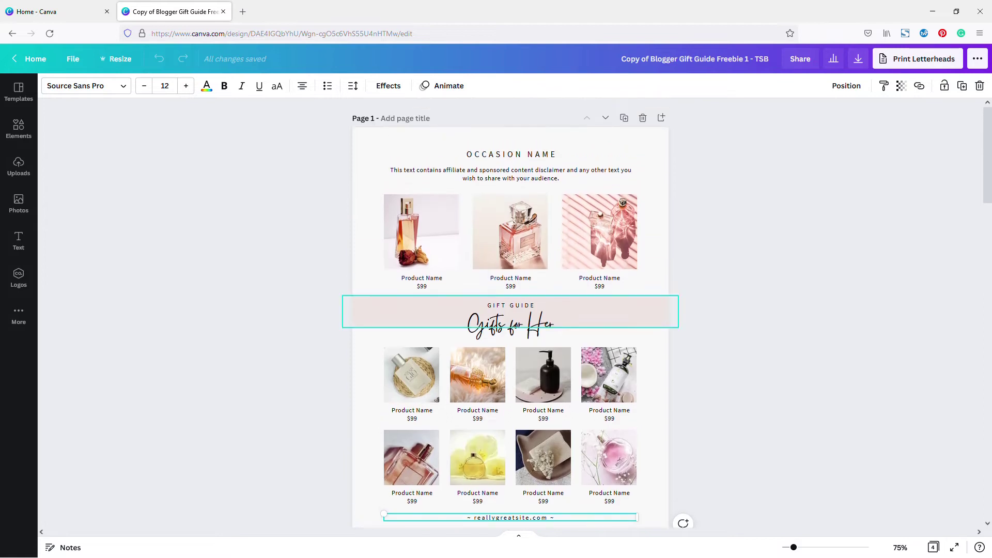
pyautogui.click(648, 279)
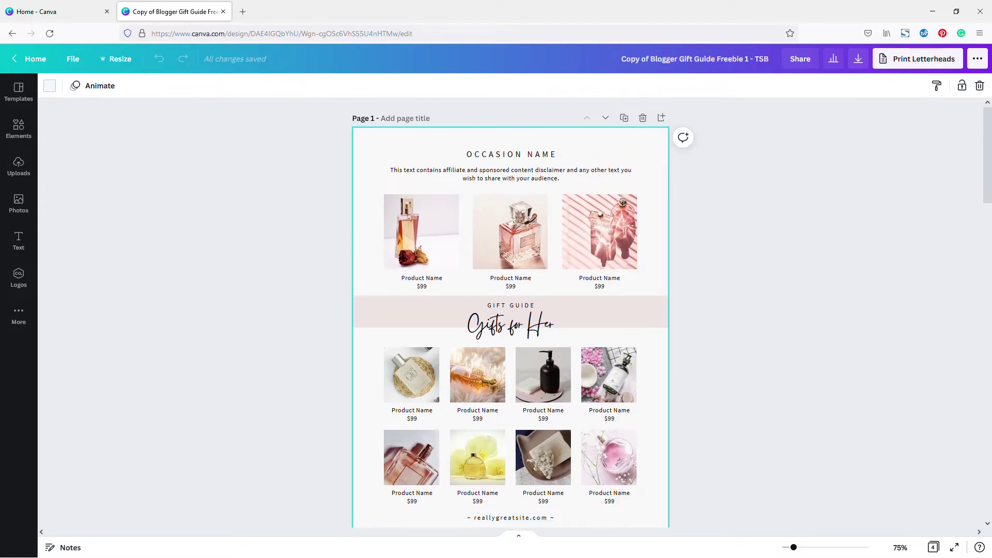
pyautogui.click(556, 154)
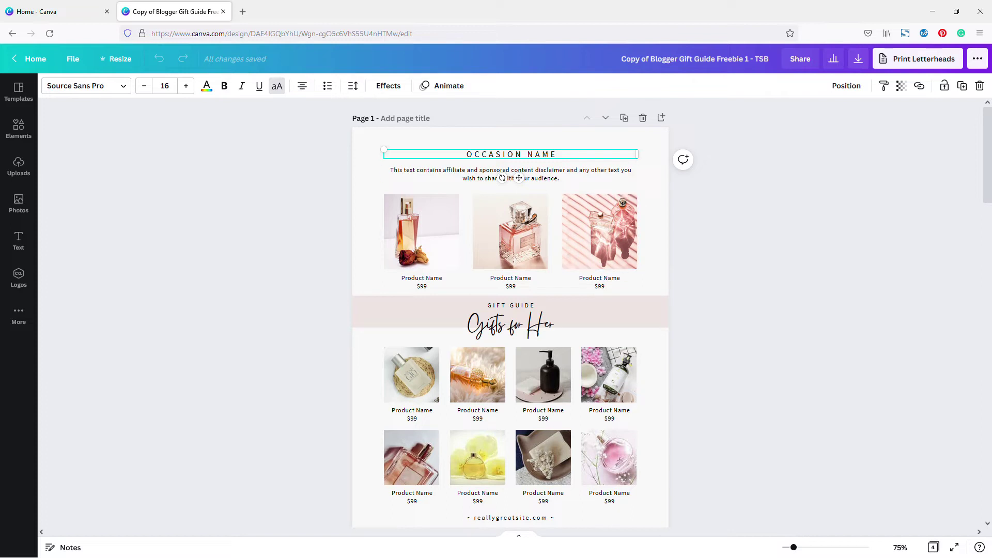
pyautogui.click(706, 202)
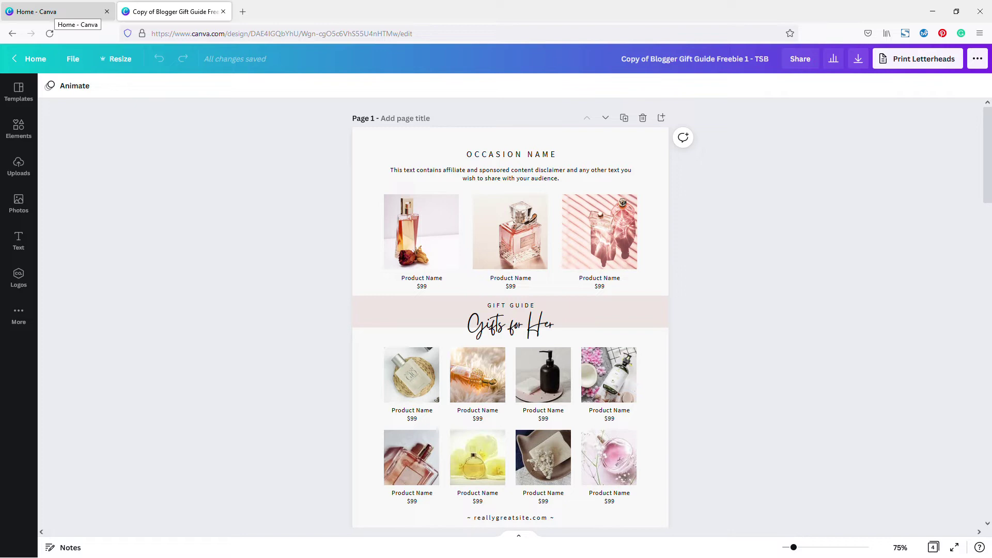
# Step: Return to the Canva home page and look up "US le" among the new design types
pyautogui.click(62, 13)
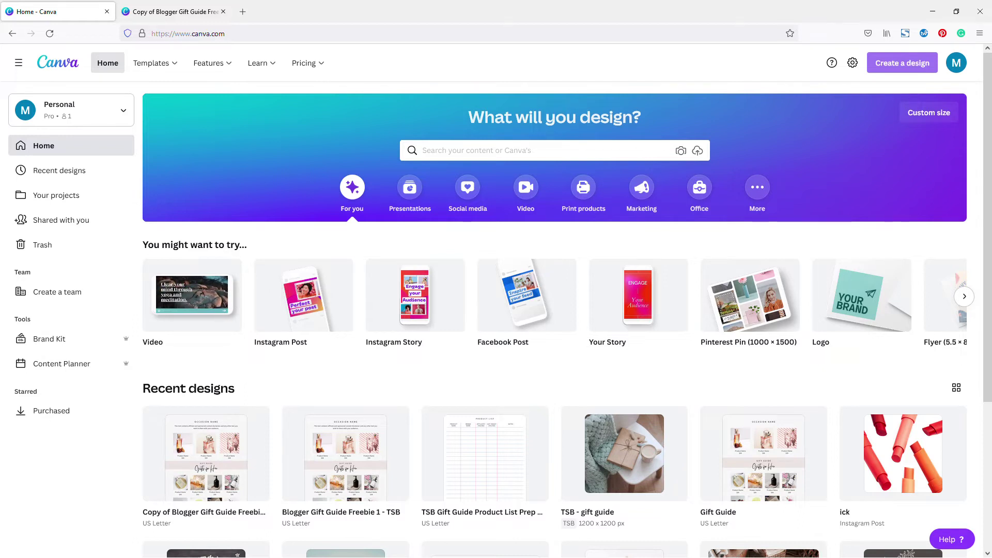
pyautogui.click(902, 63)
pyautogui.write('US le')
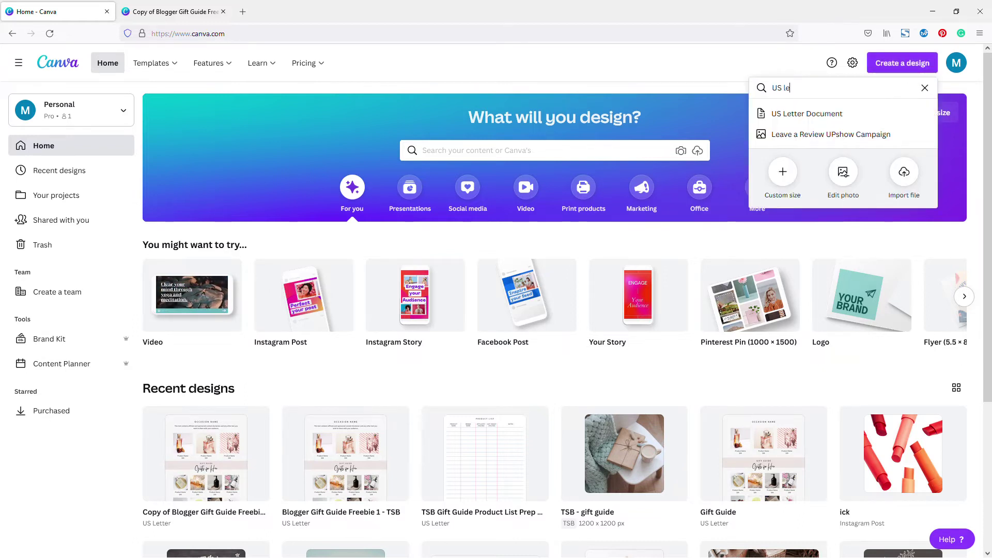
# Step: Search the new design types for "presentation" instead
pyautogui.hotkey('shift', 'Left')
pyautogui.hotkey('shift', 'Left')
pyautogui.hotkey('shift', 'Left')
pyautogui.hotkey('shift', 'Left')
pyautogui.hotkey('shift', 'Left')
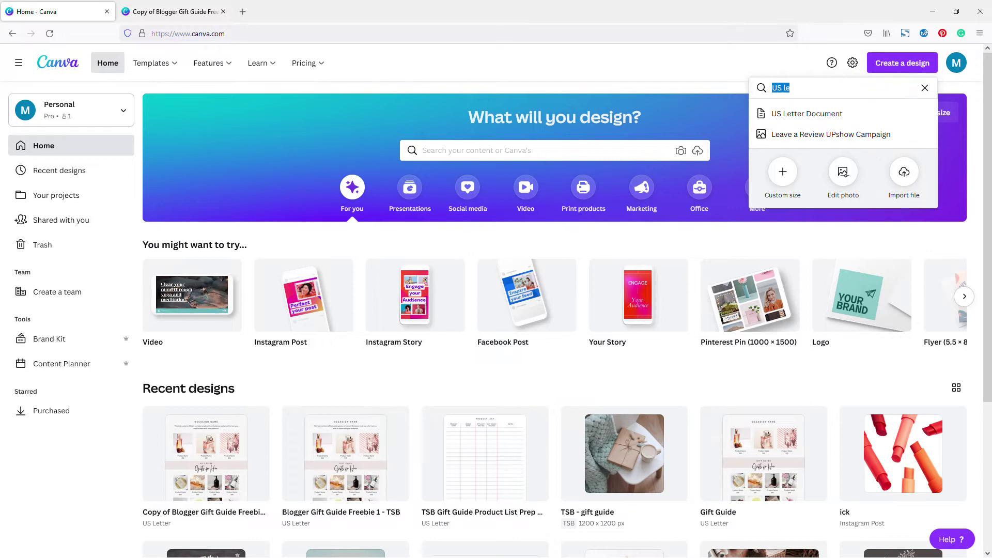
pyautogui.write('presentation')
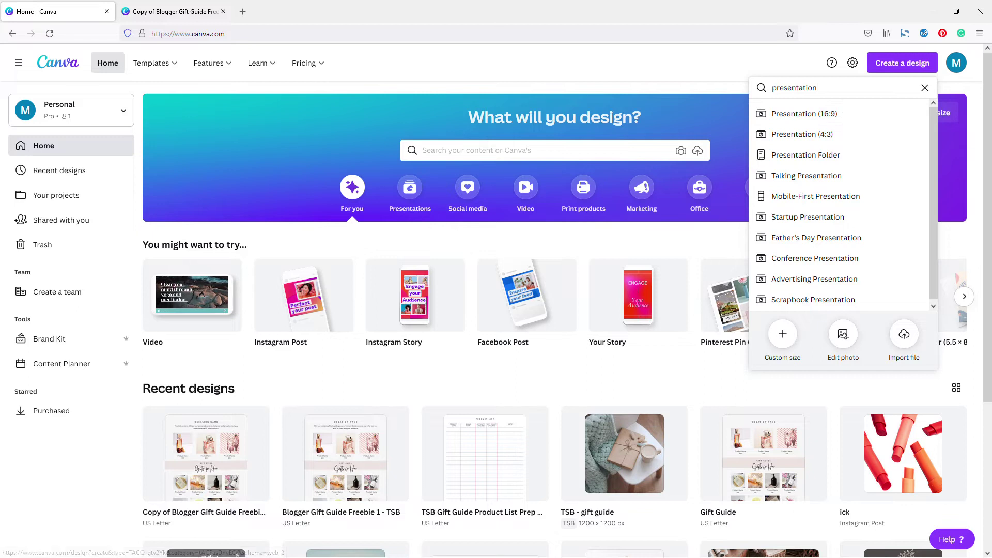
# Step: Search the design types for "US Letter" and create a blank US Letter document
pyautogui.doubleClick(849, 87)
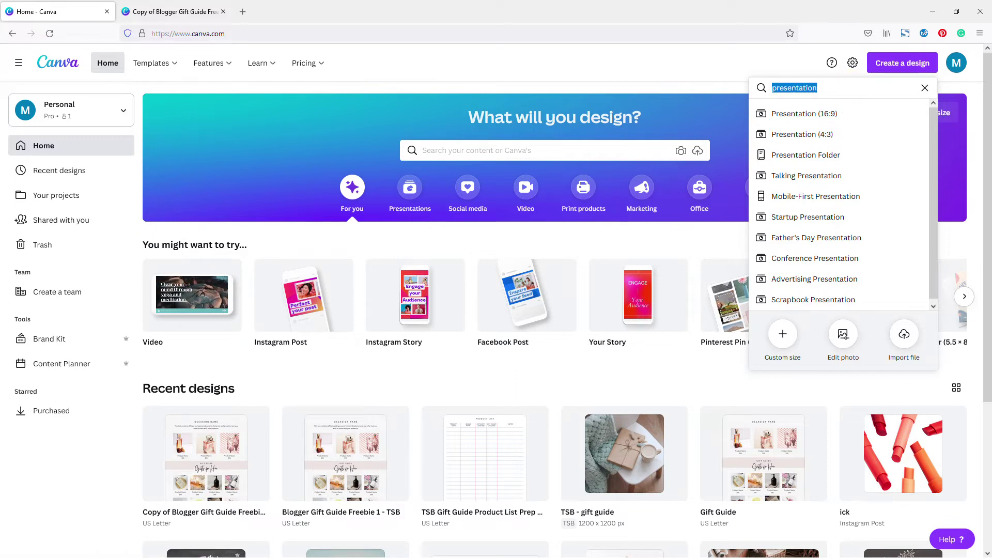
pyautogui.write('US Letter')
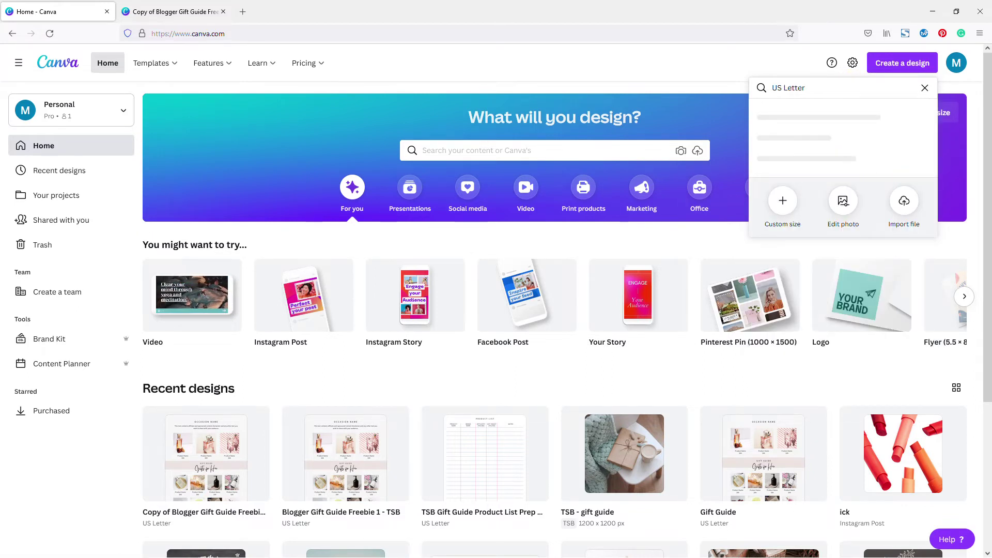
pyautogui.click(826, 110)
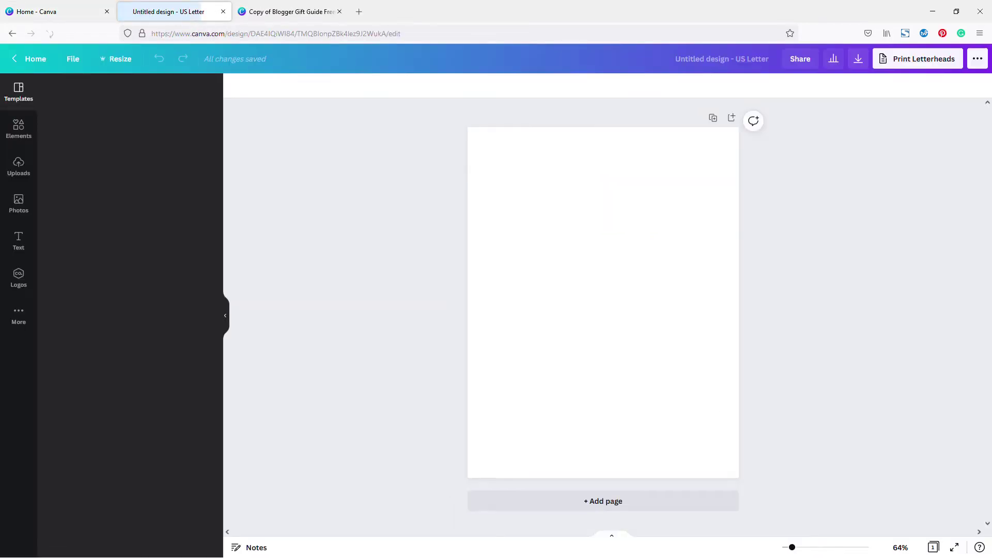
# Step: Set the blank page's background to the off-white colour from the TSB brand colours
pyautogui.click(707, 270)
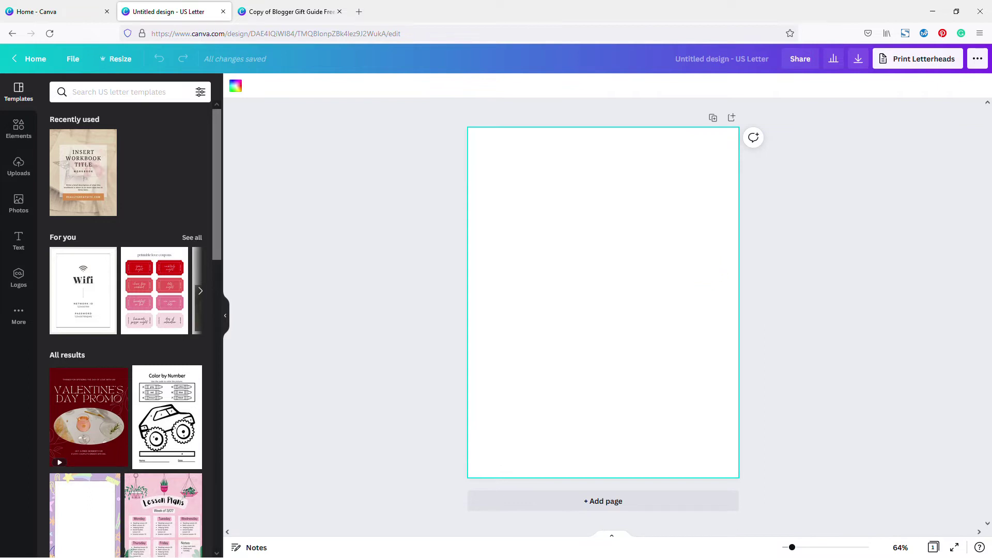
pyautogui.click(656, 336)
pyautogui.click(656, 335)
pyautogui.click(236, 86)
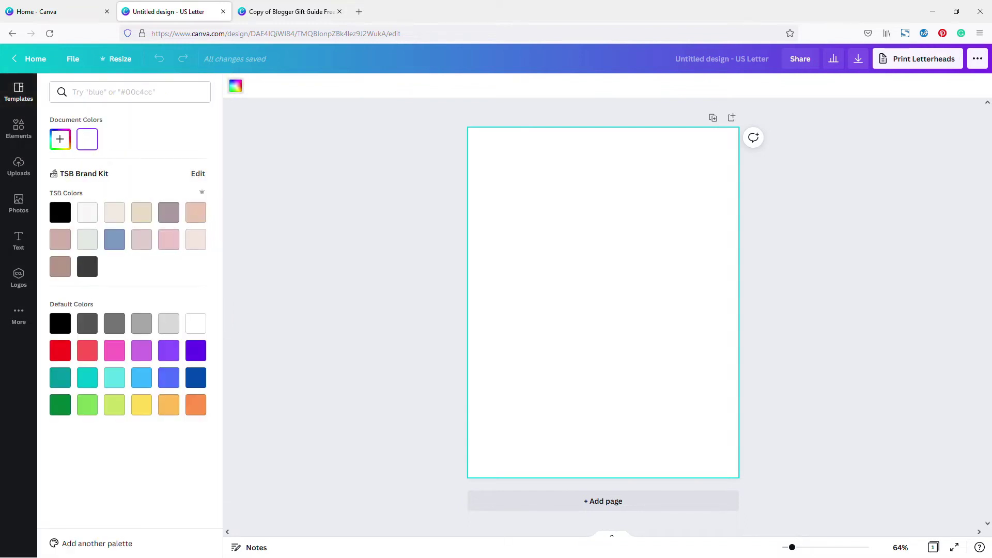
pyautogui.click(87, 213)
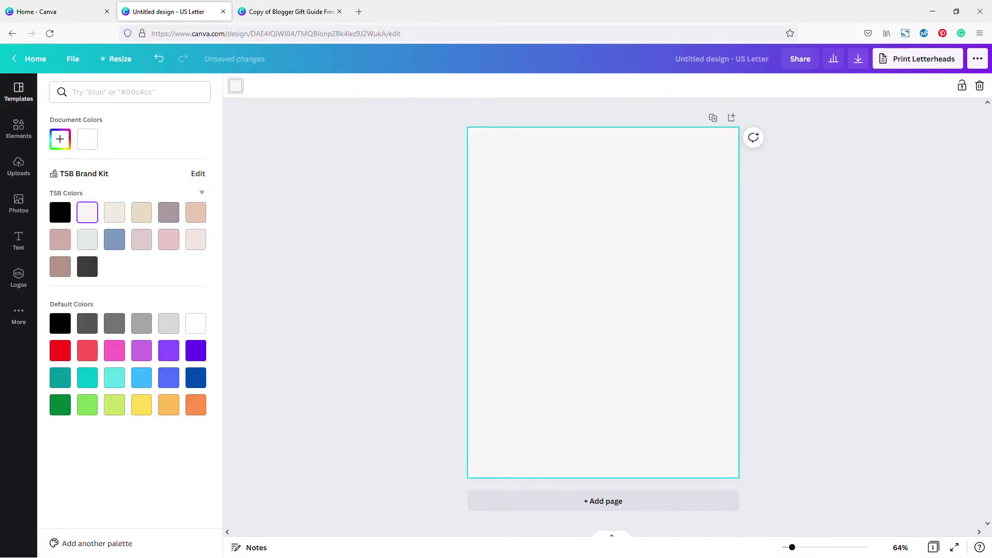
pyautogui.click(808, 237)
# Step: Add a default paragraph text box to the page
pyautogui.click(644, 308)
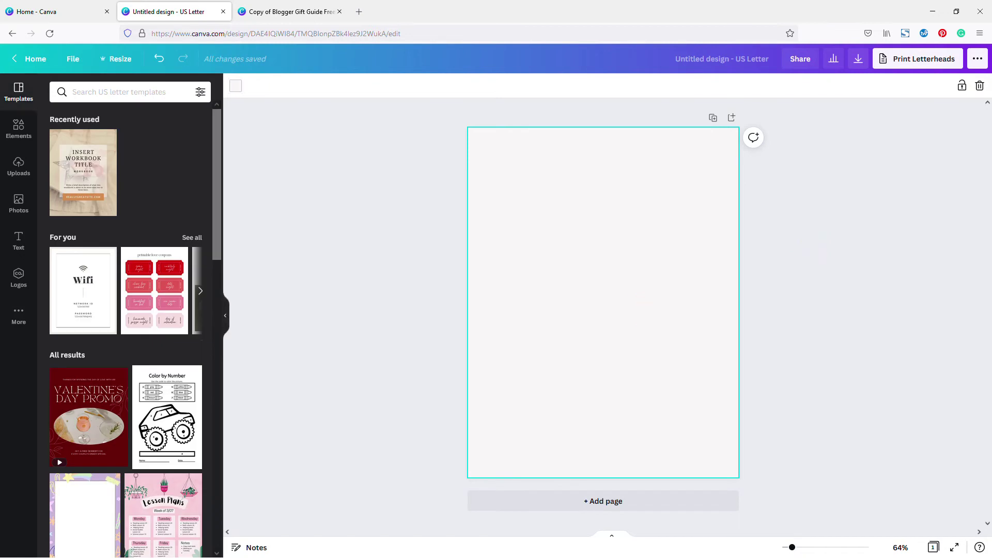
pyautogui.click(639, 282)
pyautogui.click(619, 273)
pyautogui.press('t')
pyautogui.click(605, 265)
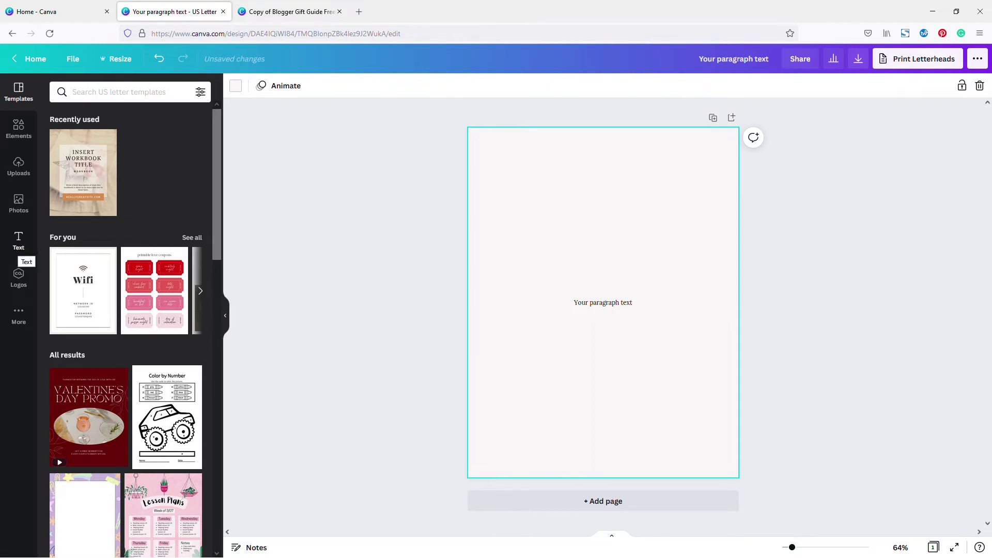
# Step: Try adding a subheading text box below the paragraph text, and delete it again
pyautogui.click(19, 241)
pyautogui.click(115, 181)
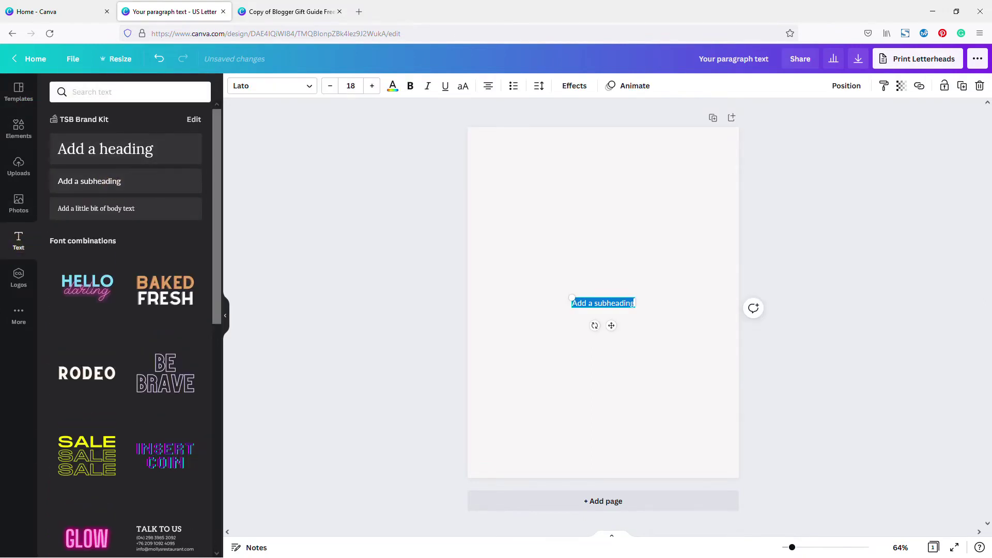
pyautogui.moveTo(615, 305); pyautogui.dragTo(617, 327)
pyautogui.click(669, 356)
pyautogui.click(630, 324)
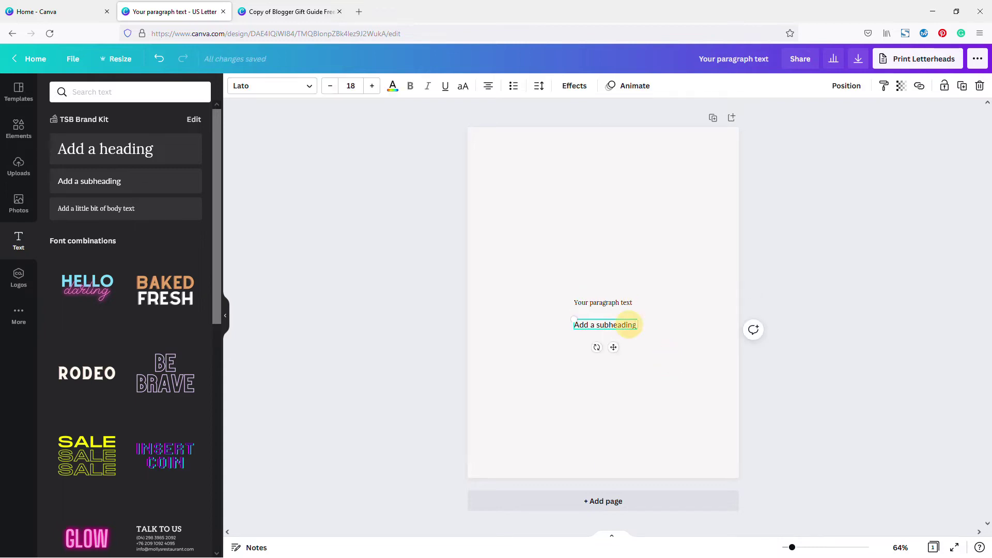
pyautogui.press('Delete')
# Step: Replace the paragraph placeholder text with "Valentine's Day Gifts for Her"
pyautogui.click(601, 302)
pyautogui.doubleClick(601, 302)
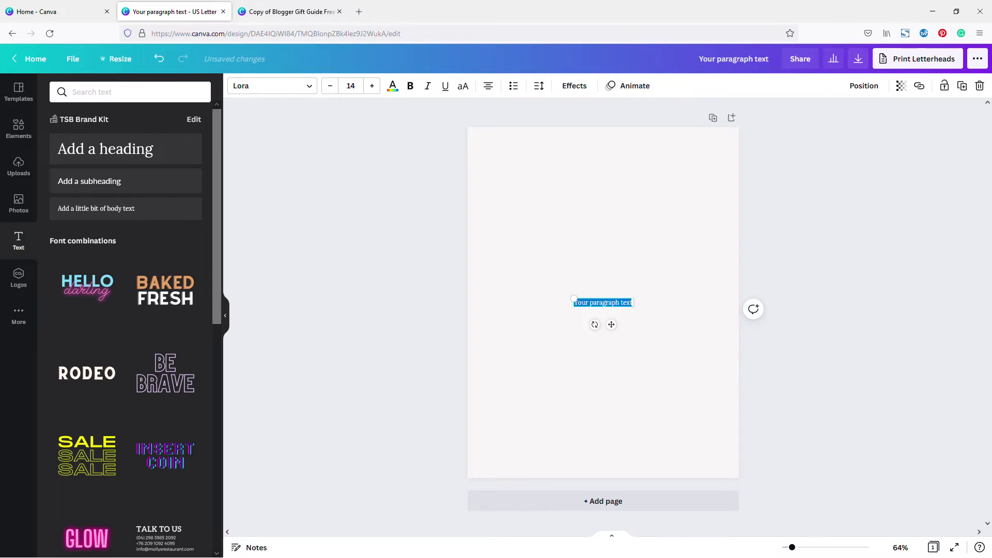
pyautogui.write("Valentine's Day Gi")
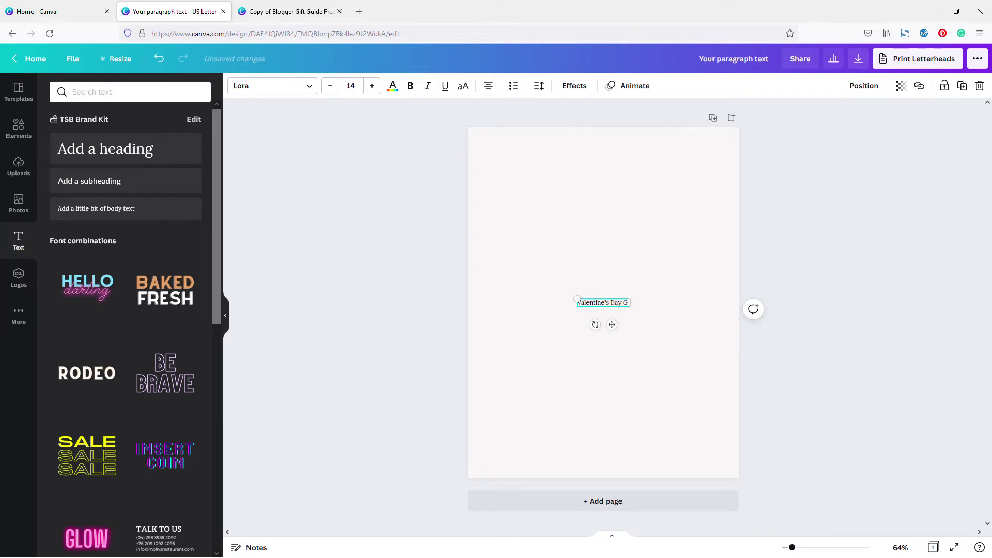
pyautogui.write('fts for Her')
pyautogui.click(612, 285)
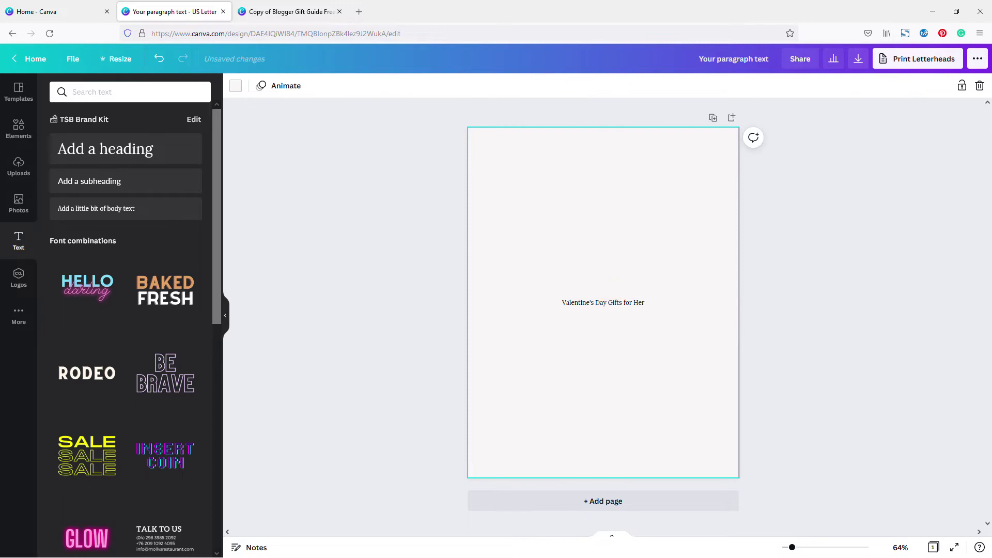
# Step: Move the Valentine's Day title near the page's upper edge and stretch its text box to span between the side margins
pyautogui.moveTo(609, 304); pyautogui.dragTo(713, 164)
pyautogui.moveTo(562, 154); pyautogui.dragTo(494, 157)
pyautogui.click(589, 224)
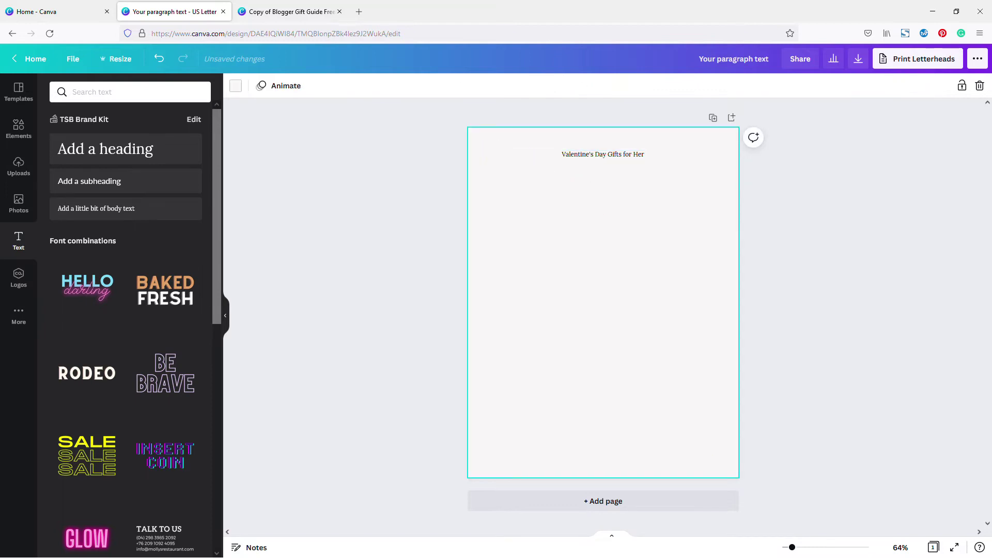
# Step: Set the title's font size to 16 and make its text uppercase
pyautogui.click(629, 153)
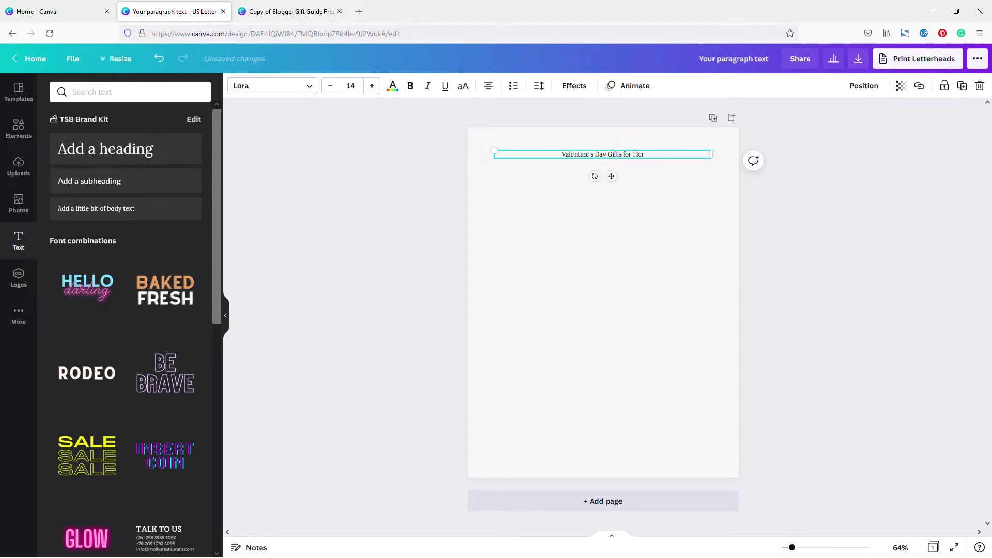
pyautogui.click(372, 86)
pyautogui.click(372, 86)
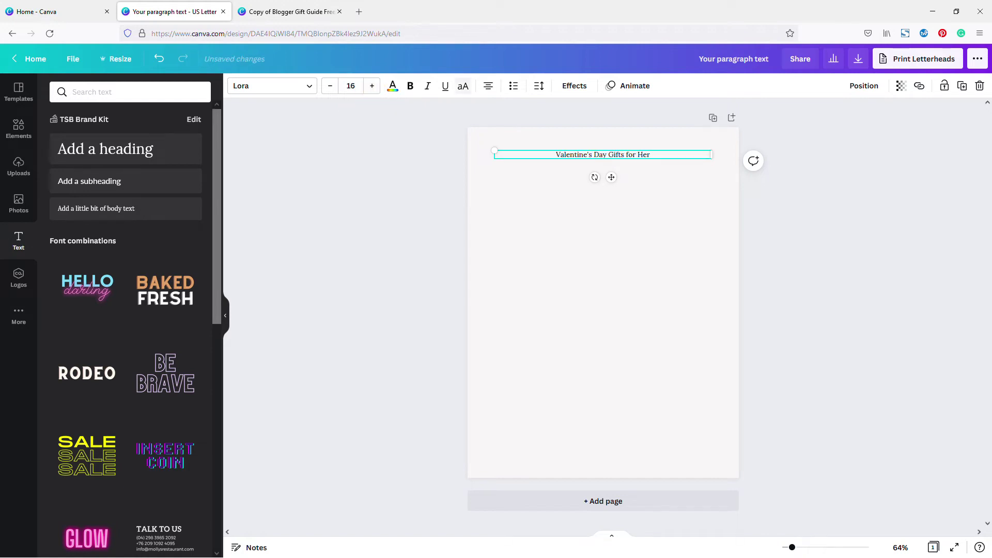
pyautogui.click(463, 85)
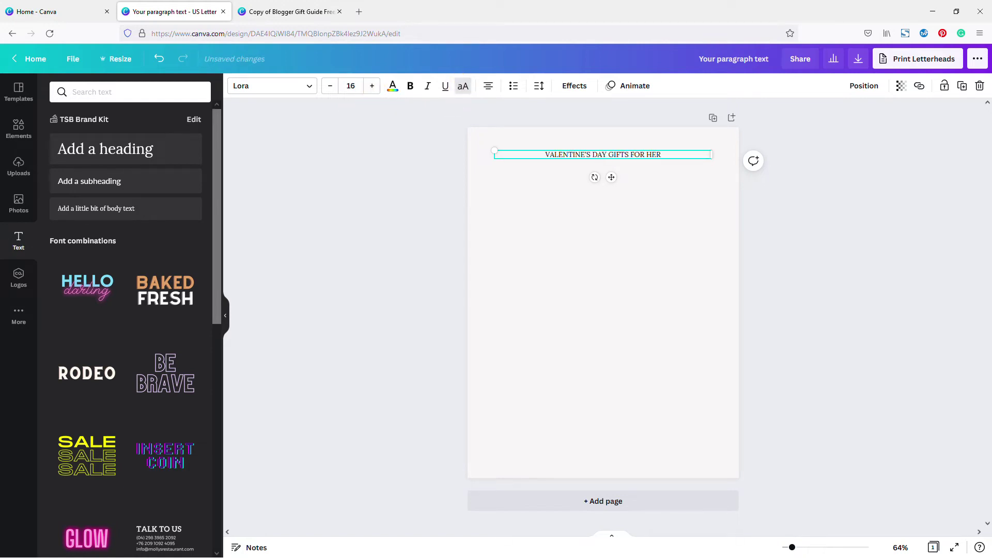
pyautogui.click(623, 222)
# Step: Change the title's font to Source Sans Pro
pyautogui.click(626, 155)
pyautogui.click(272, 86)
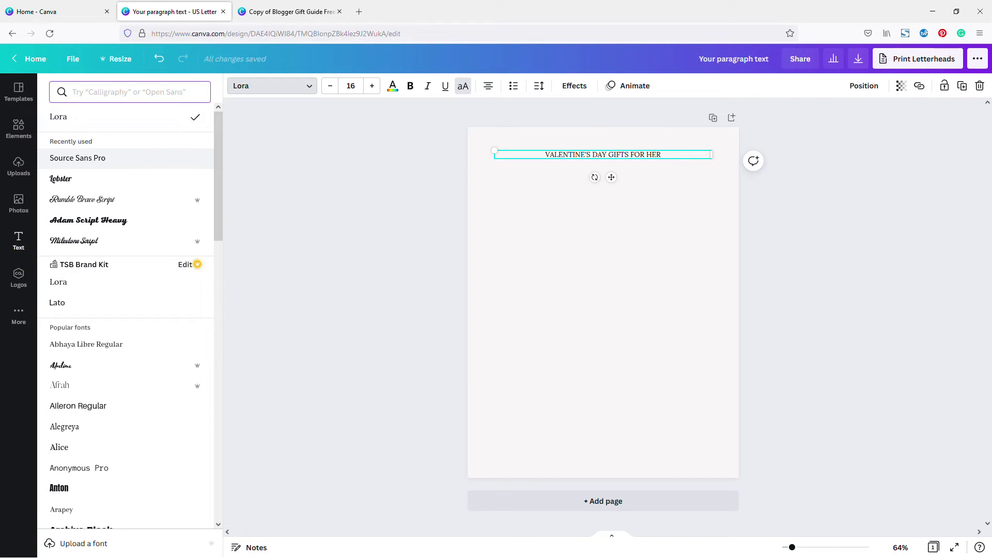
pyautogui.click(118, 159)
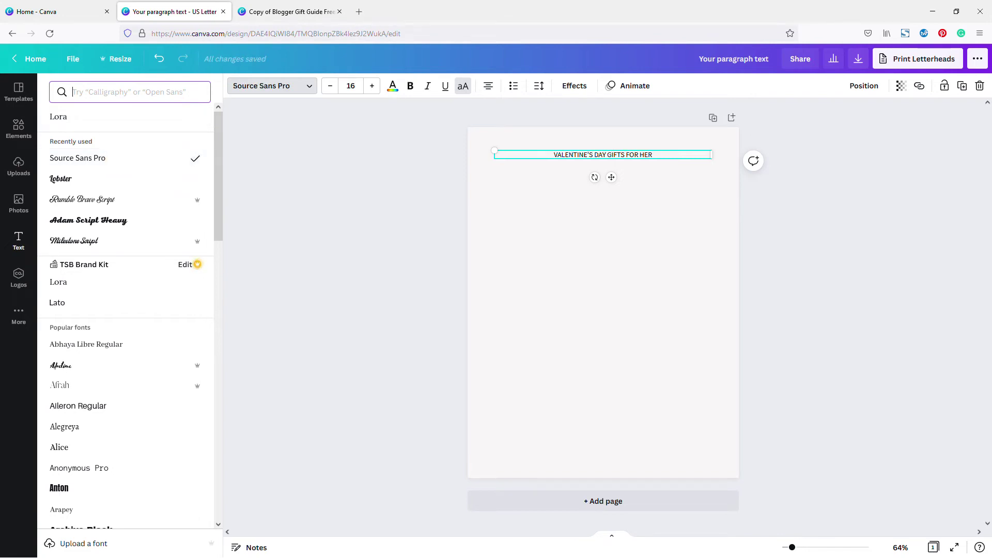
pyautogui.click(573, 207)
pyautogui.click(669, 195)
# Step: Widen the title's letter spacing and nudge the title slightly higher on the page
pyautogui.click(640, 155)
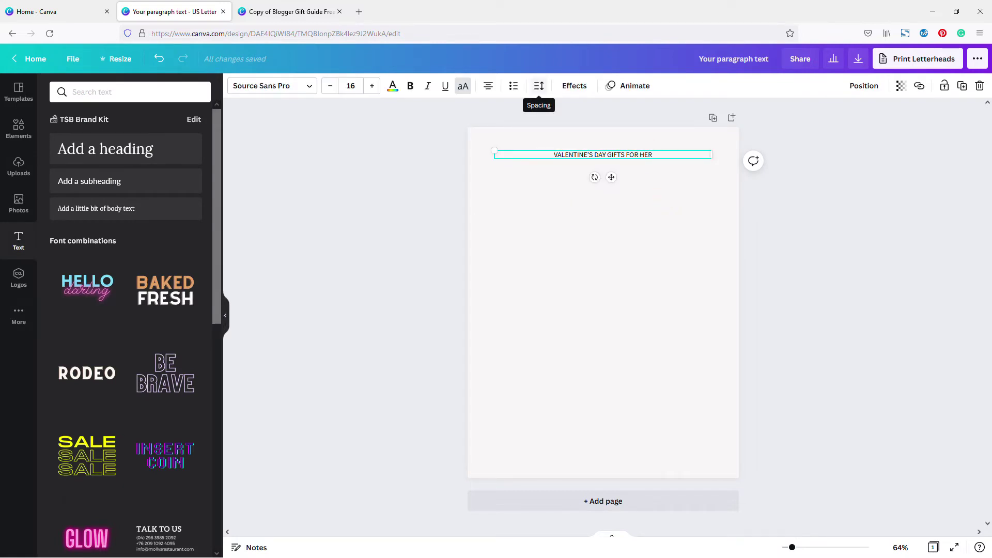
pyautogui.click(539, 86)
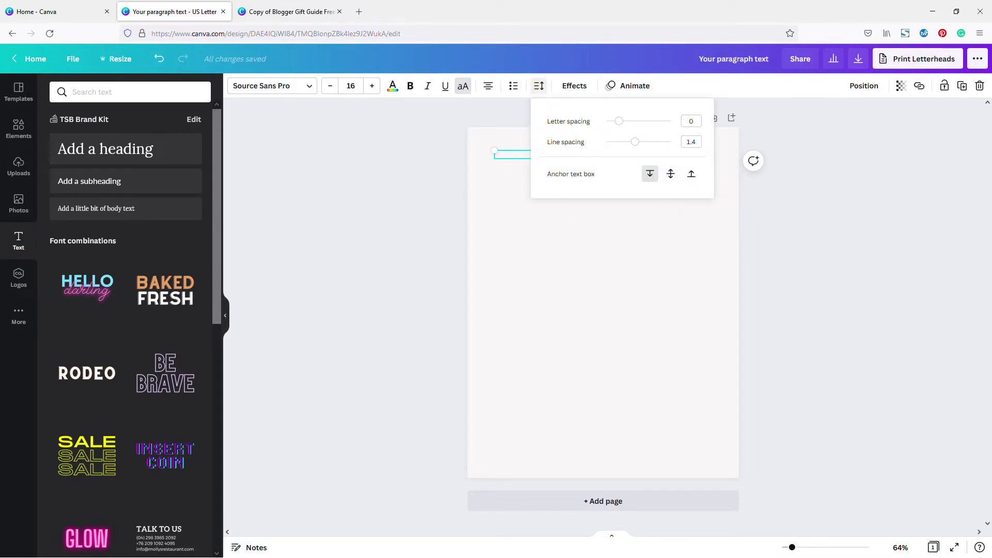
pyautogui.click(538, 86)
pyautogui.click(538, 86)
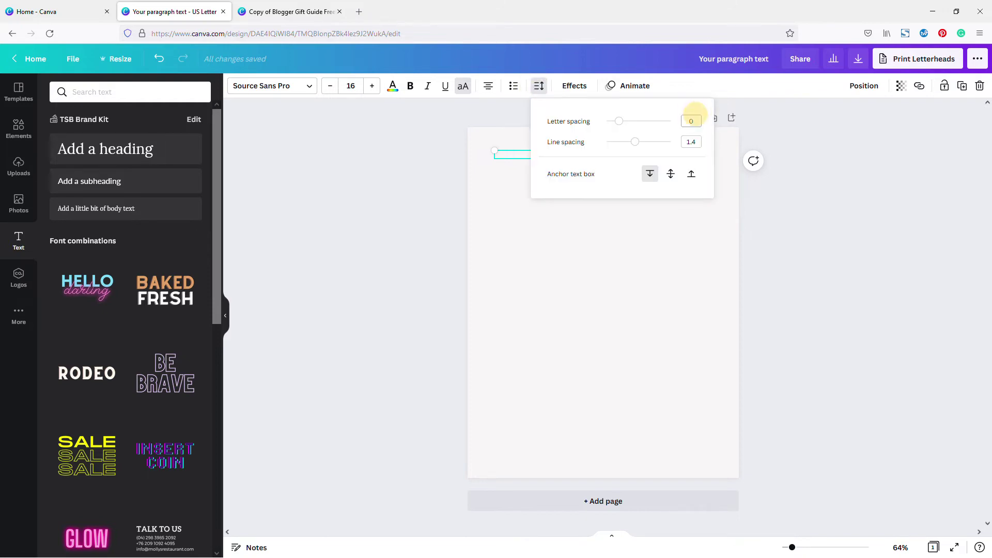
pyautogui.click(691, 121)
pyautogui.write('20')
pyautogui.press('Return')
pyautogui.click(658, 379)
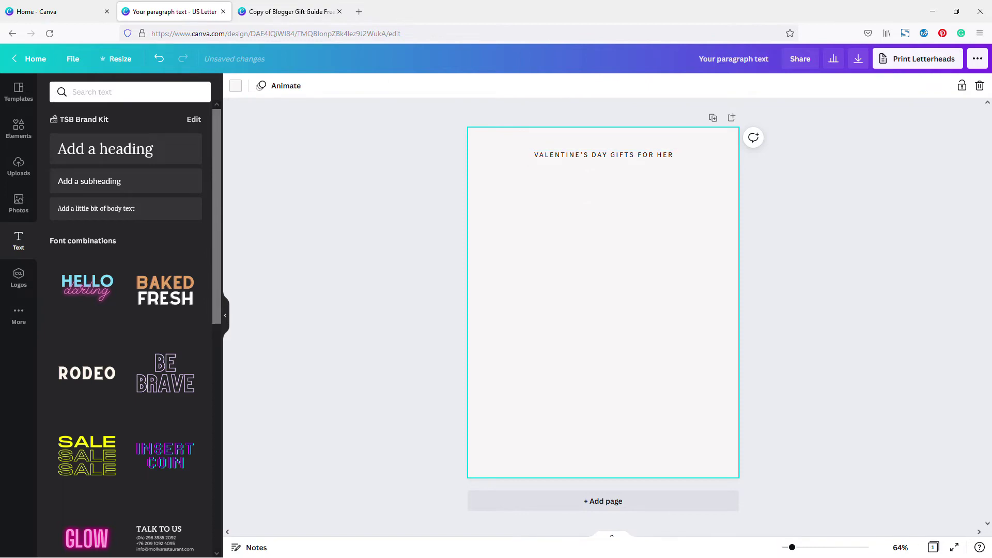
pyautogui.moveTo(608, 160); pyautogui.dragTo(607, 155)
pyautogui.click(636, 222)
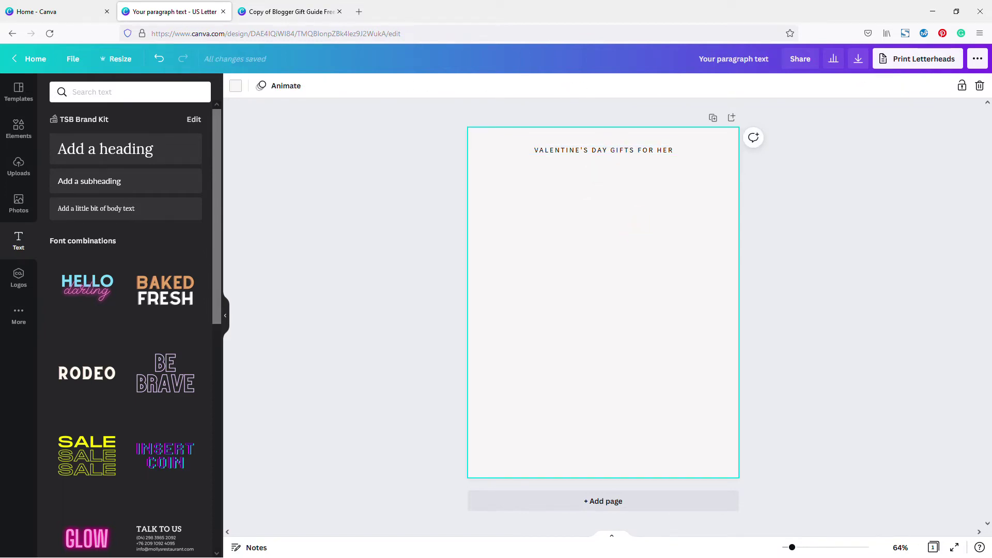
# Step: Add a text box reading "THIS DOCUMENT CONTAINS AFFILIATE LINKS, AND IF YOU MAKE A PURCHASE, I'LL EARN A SMALL COMMISSION."
pyautogui.click(583, 273)
pyautogui.press('t')
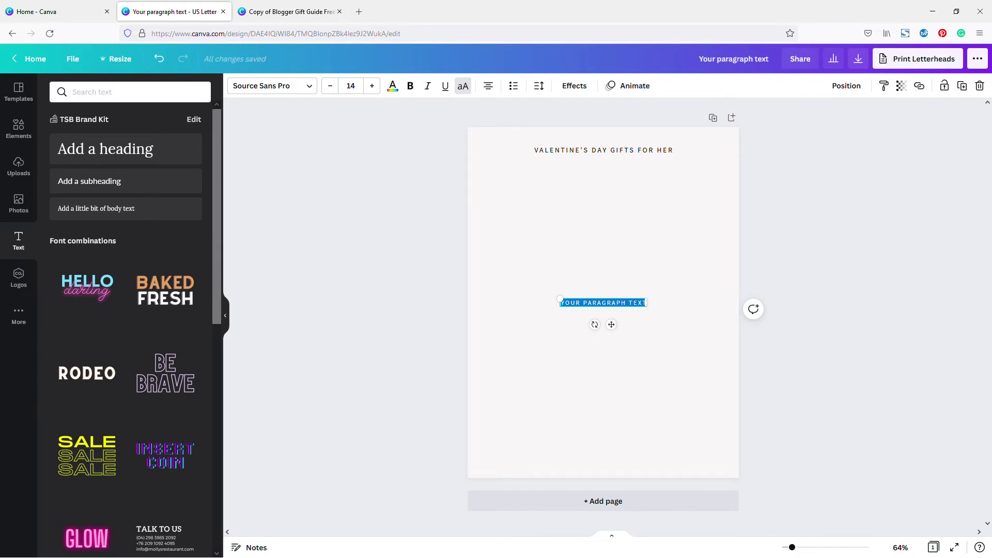
pyautogui.press('BackSpace')
pyautogui.write('THIS DOCUMENT CONTAIN')
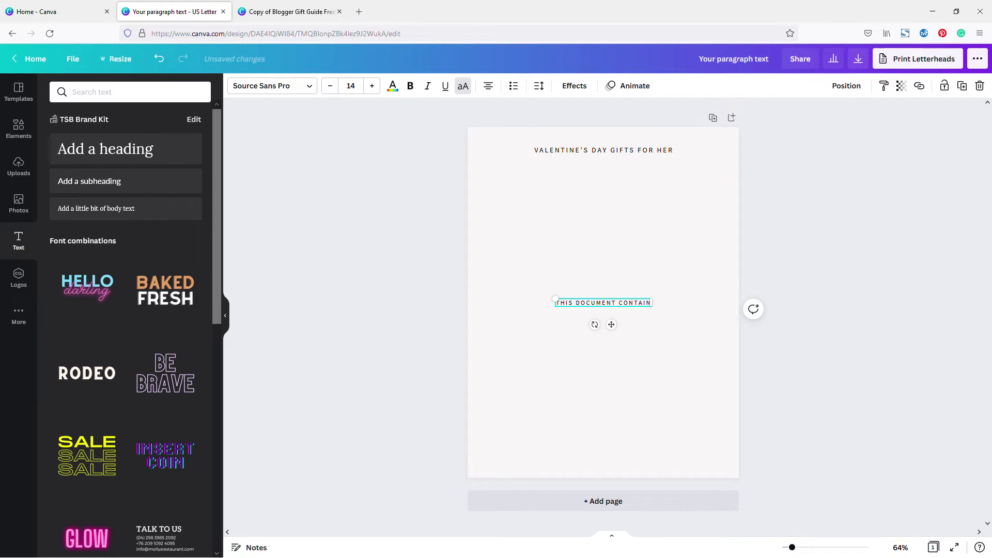
pyautogui.write('S AFFILIAT')
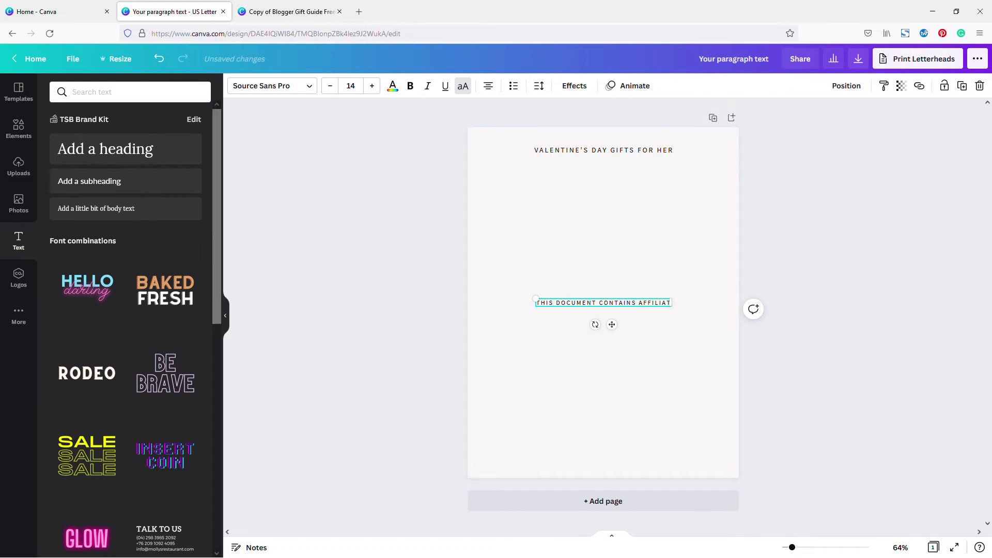
pyautogui.write("E LINKS, AND IF YOU MAKE A PURCHASE, I'LL")
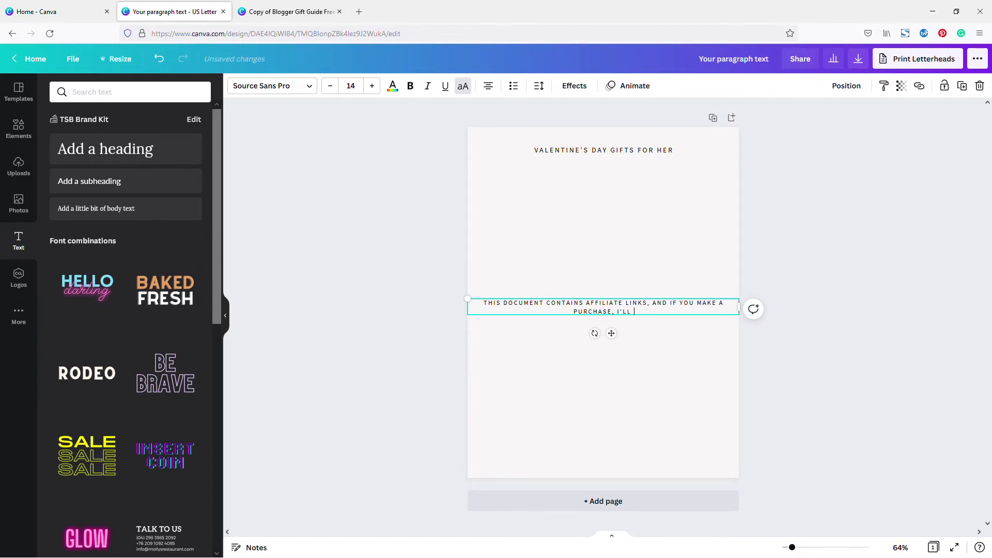
pyautogui.write(' EARN A SMALL COMMISSION.')
pyautogui.click(639, 365)
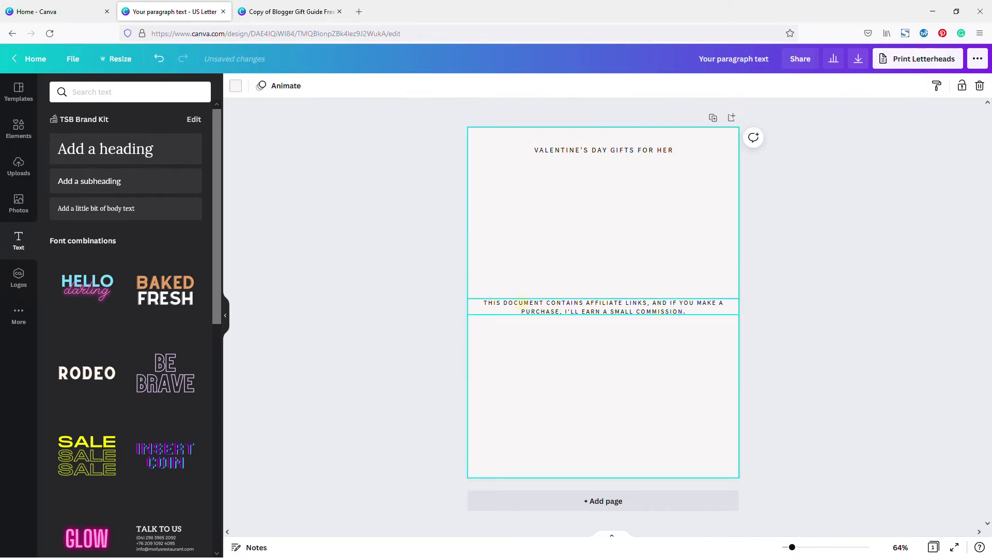
# Step: Narrow the affiliate disclaimer's text box to the title box's width, place it directly below the title, and keep it selected
pyautogui.click(522, 303)
pyautogui.moveTo(468, 306); pyautogui.dragTo(494, 308)
pyautogui.moveTo(739, 309); pyautogui.dragTo(713, 309)
pyautogui.click(693, 333)
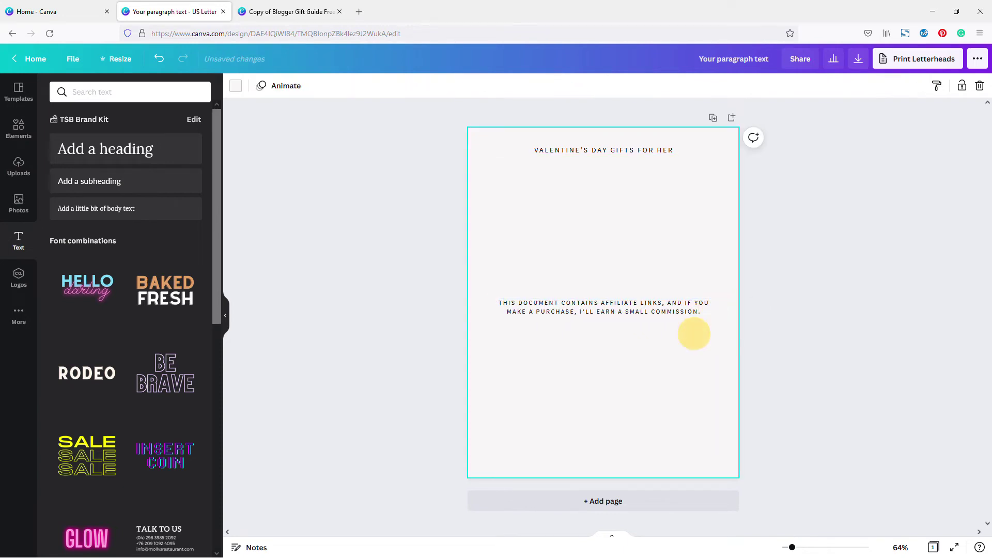
pyautogui.moveTo(609, 309); pyautogui.dragTo(611, 171)
pyautogui.click(633, 180)
pyautogui.click(637, 171)
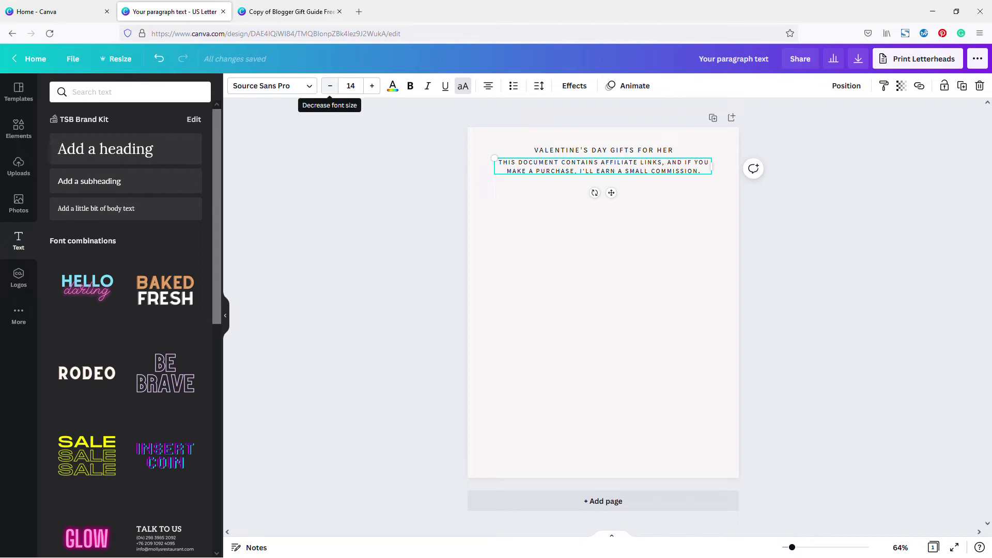
# Step: Turn off the affiliate disclaimer's all-caps formatting and set its letter spacing to 50
pyautogui.click(463, 86)
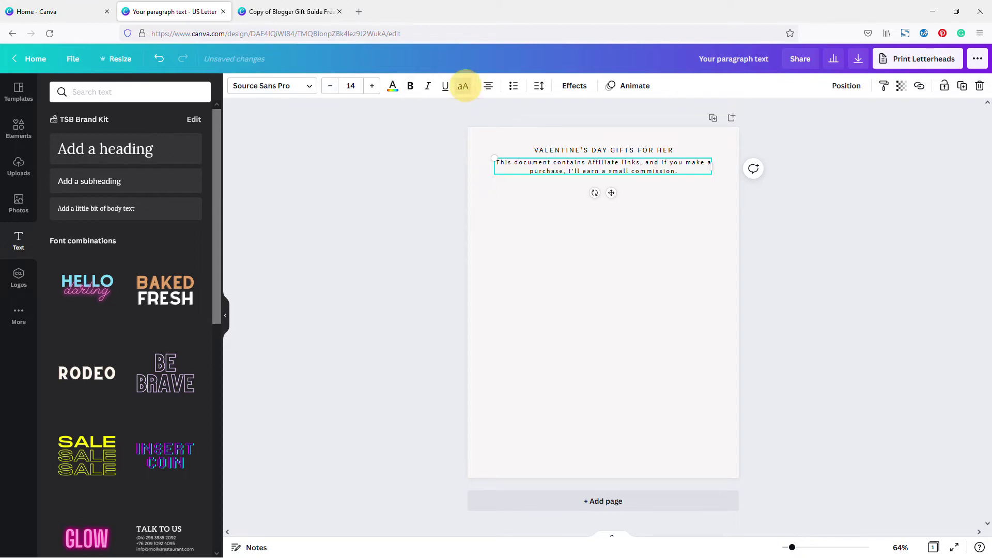
pyautogui.click(532, 234)
pyautogui.click(584, 166)
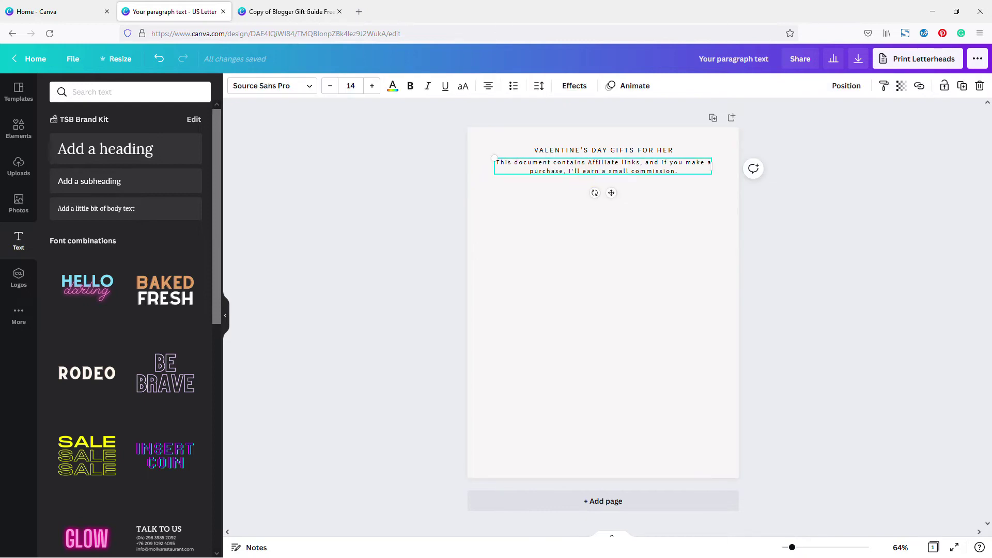
pyautogui.click(539, 86)
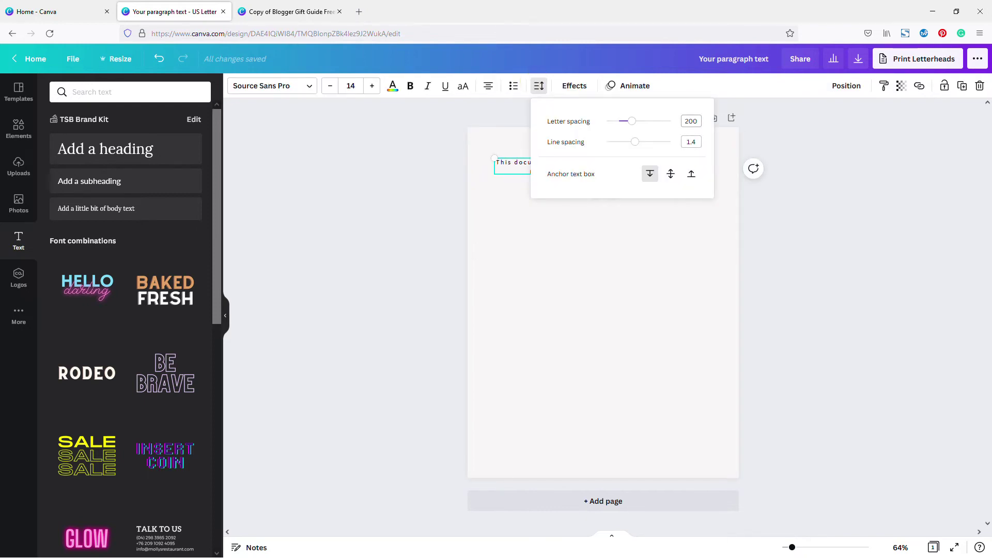
pyautogui.write('50')
pyautogui.press('Return')
pyautogui.press('Escape')
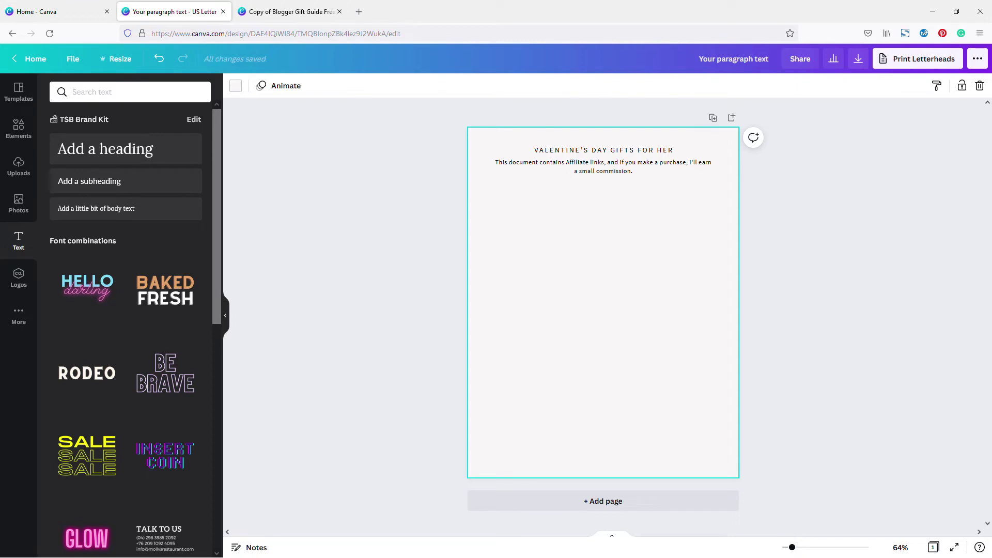
pyautogui.click(641, 151)
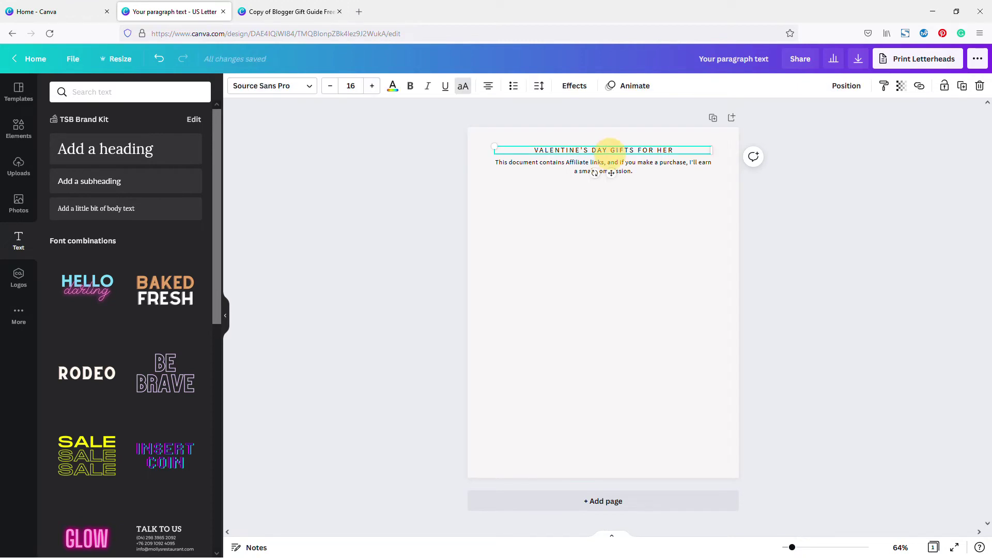
pyautogui.click(641, 170)
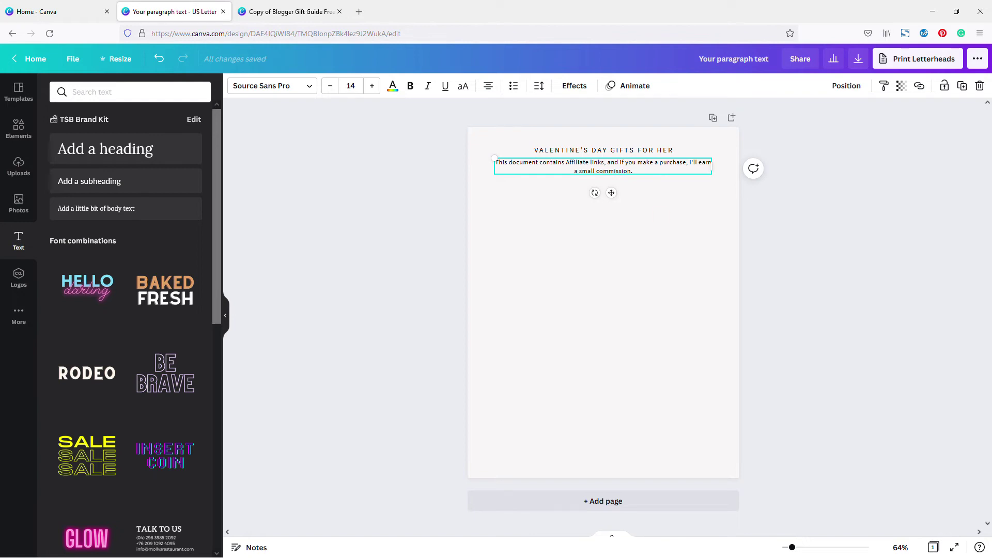
pyautogui.click(660, 216)
pyautogui.click(602, 171)
pyautogui.click(633, 270)
pyautogui.click(634, 270)
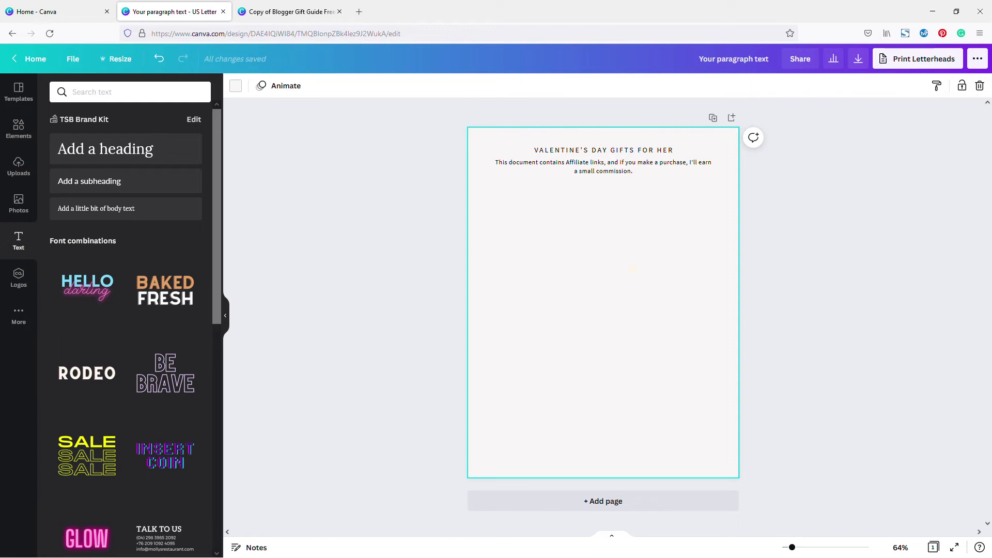
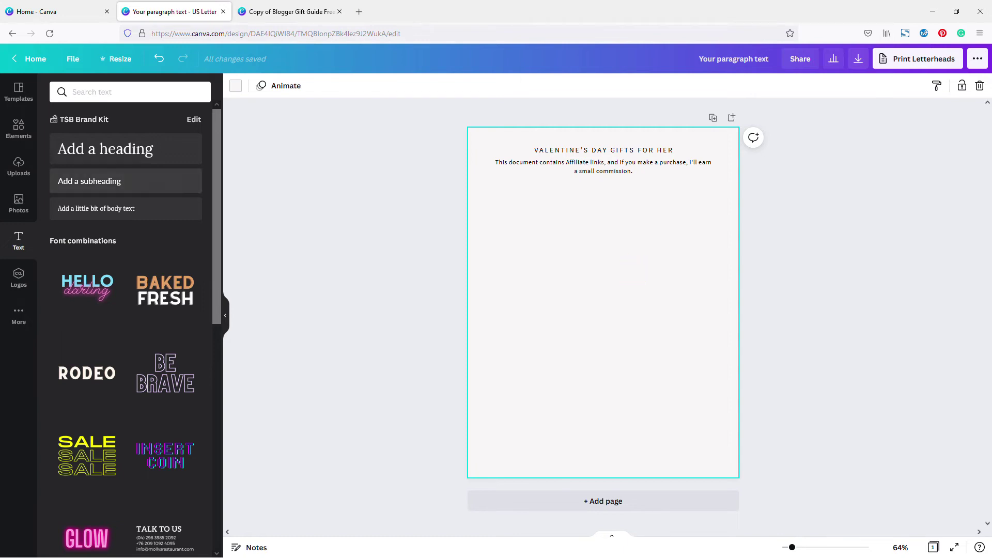
# Step: Find a plain square photo frame in the full Frames collection and add it to the page
pyautogui.click(19, 128)
pyautogui.scroll(-7, 127, 310)
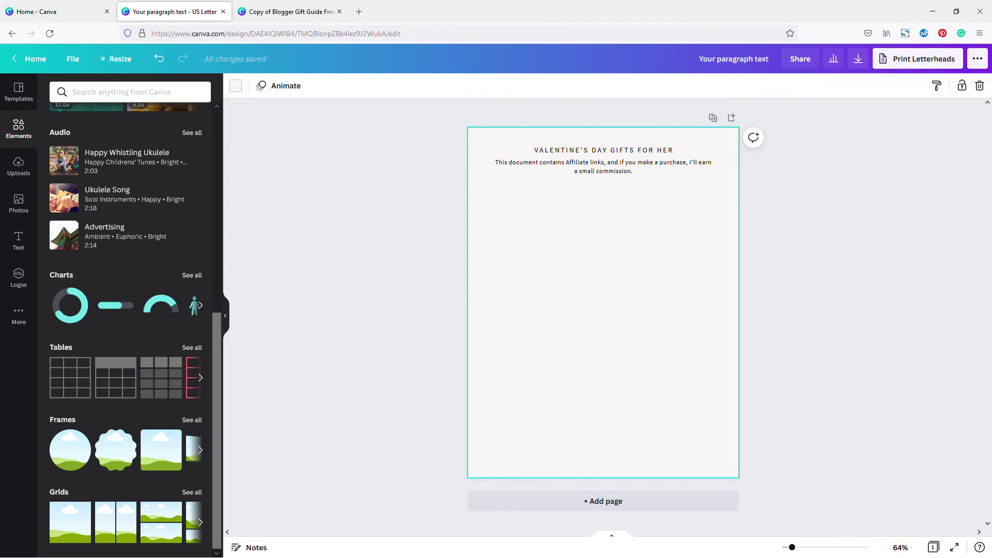
pyautogui.click(192, 419)
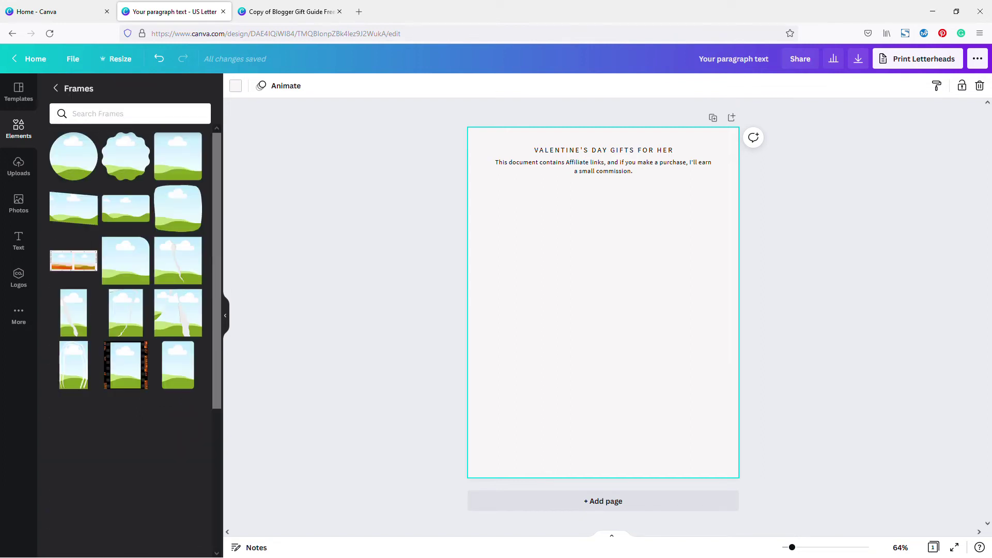
pyautogui.scroll(-3, 192, 420)
pyautogui.scroll(-10, 178, 419)
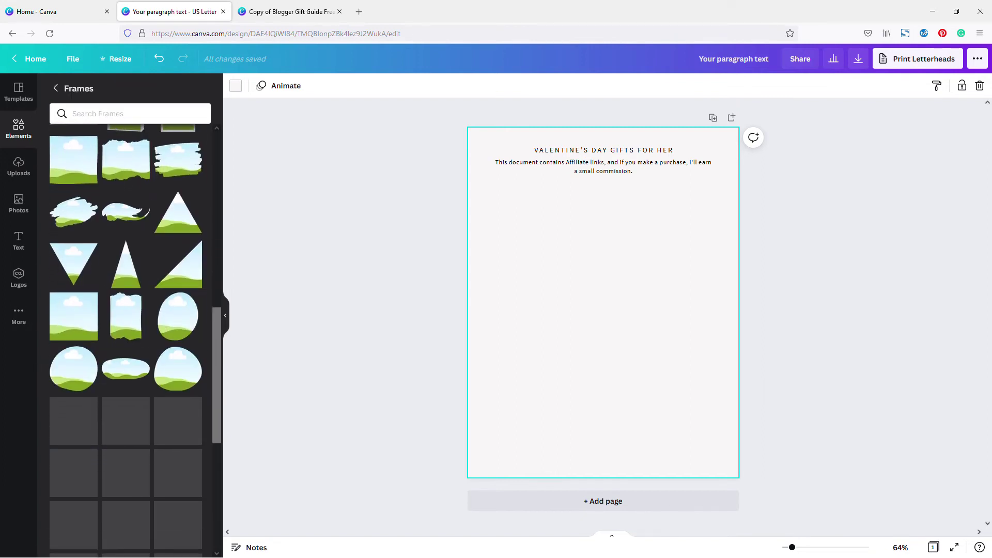
pyautogui.scroll(4, 126, 336)
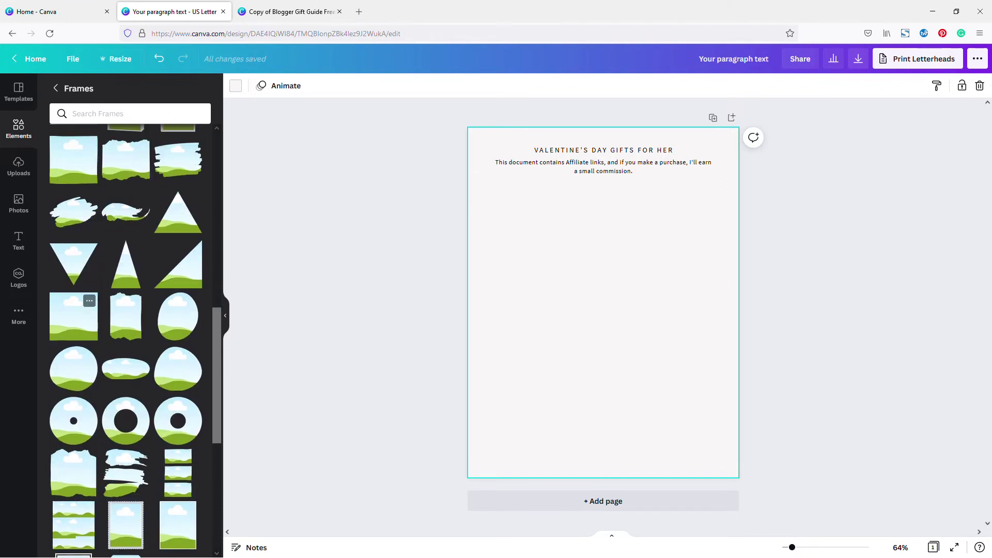
pyautogui.click(74, 316)
# Step: Shrink the square frame to roughly a fifth of the page width and place it below the disclaimer near the left margin
pyautogui.moveTo(676, 375); pyautogui.dragTo(561, 243)
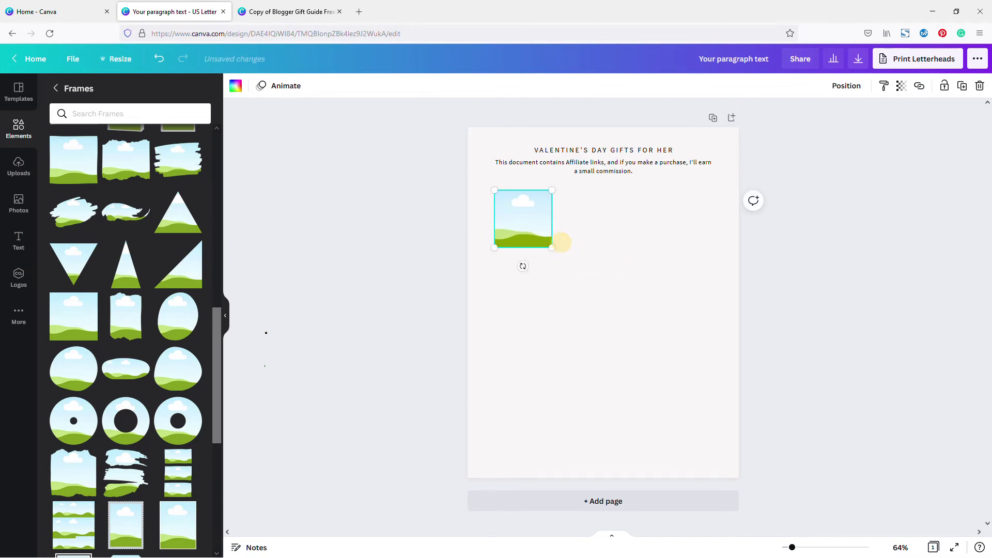
pyautogui.moveTo(514, 218); pyautogui.dragTo(522, 222)
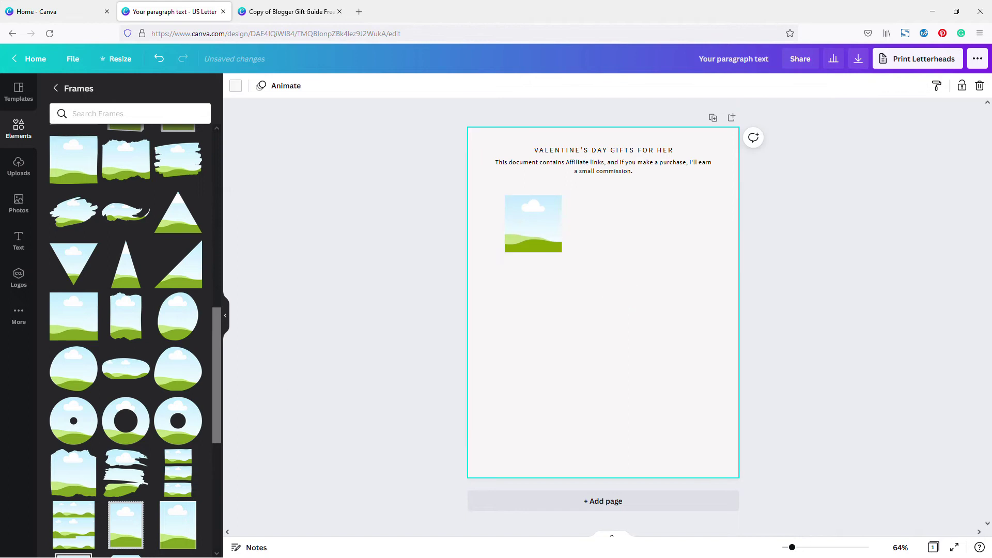
pyautogui.moveTo(562, 253); pyautogui.dragTo(563, 253)
pyautogui.click(531, 270)
# Step: Duplicate the square frame twice and place the copies beside the original to form a row of three
pyautogui.click(534, 225)
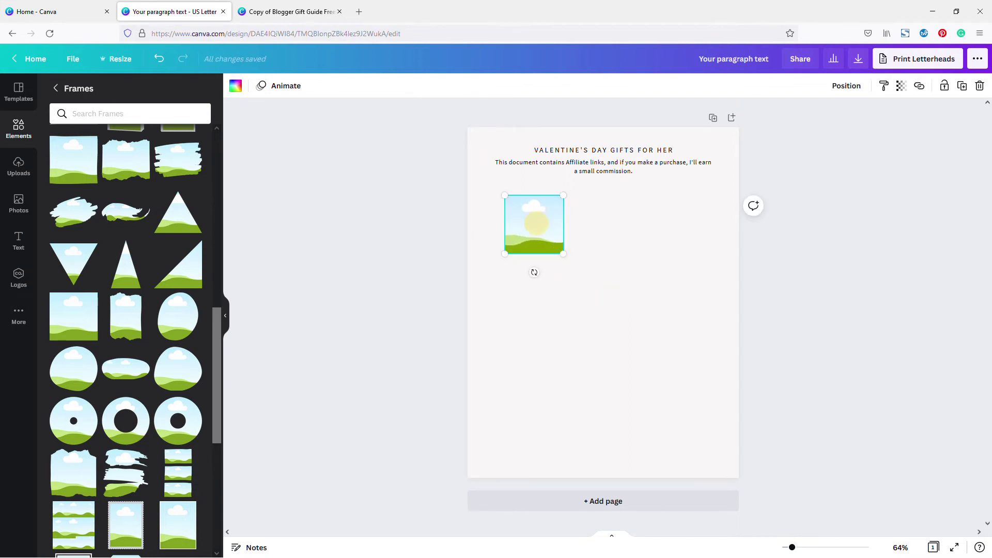
pyautogui.click(962, 85)
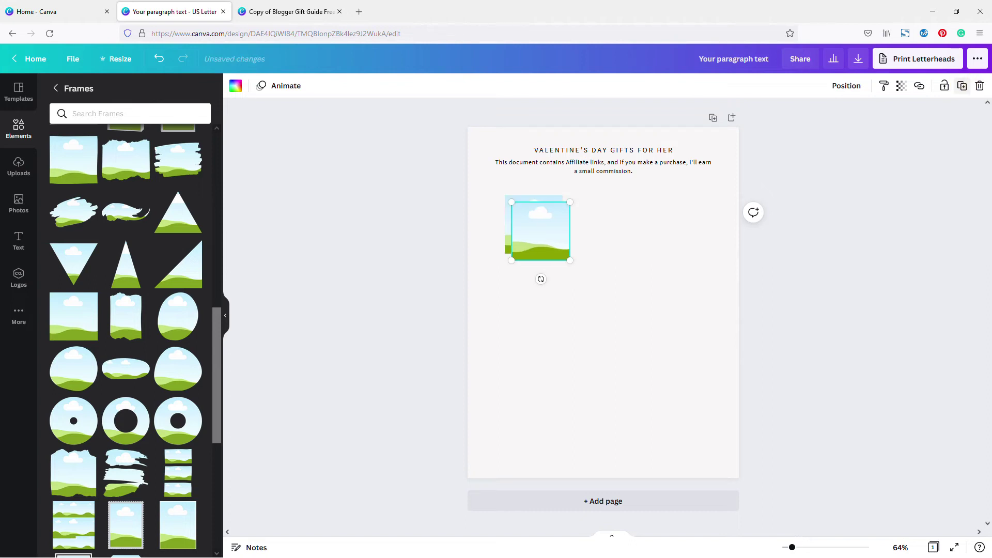
pyautogui.click(962, 86)
pyautogui.click(587, 314)
pyautogui.moveTo(547, 238); pyautogui.dragTo(610, 229)
pyautogui.moveTo(571, 335); pyautogui.dragTo(678, 238)
pyautogui.click(644, 319)
pyautogui.click(789, 285)
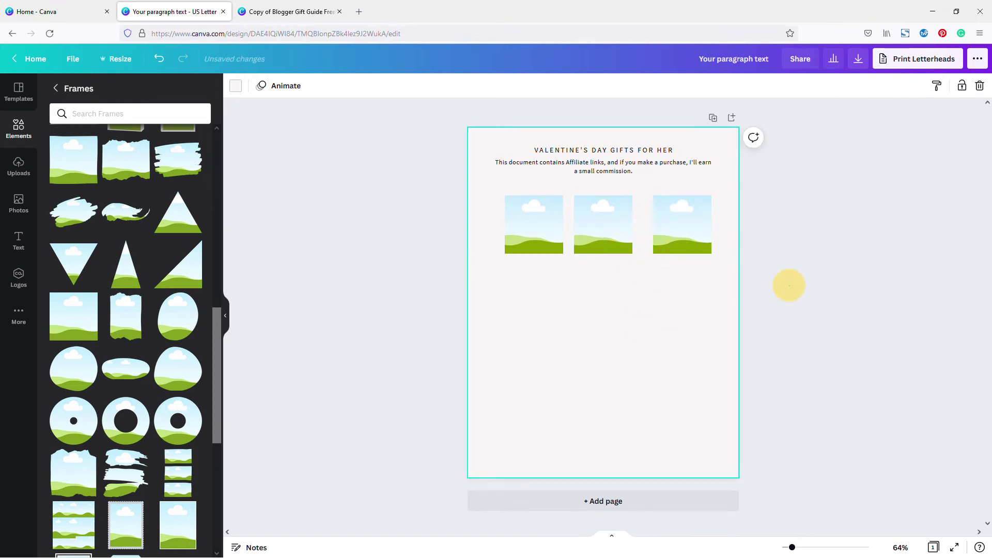
# Step: Space the three frames in the row evenly with Tidy up
pyautogui.moveTo(789, 285); pyautogui.dragTo(488, 212)
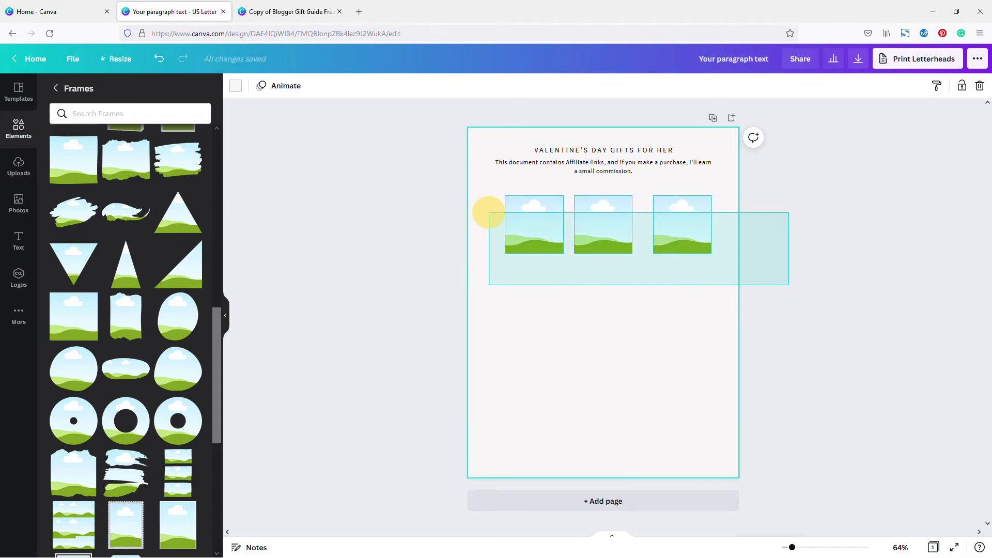
pyautogui.moveTo(488, 212); pyautogui.dragTo(488, 212)
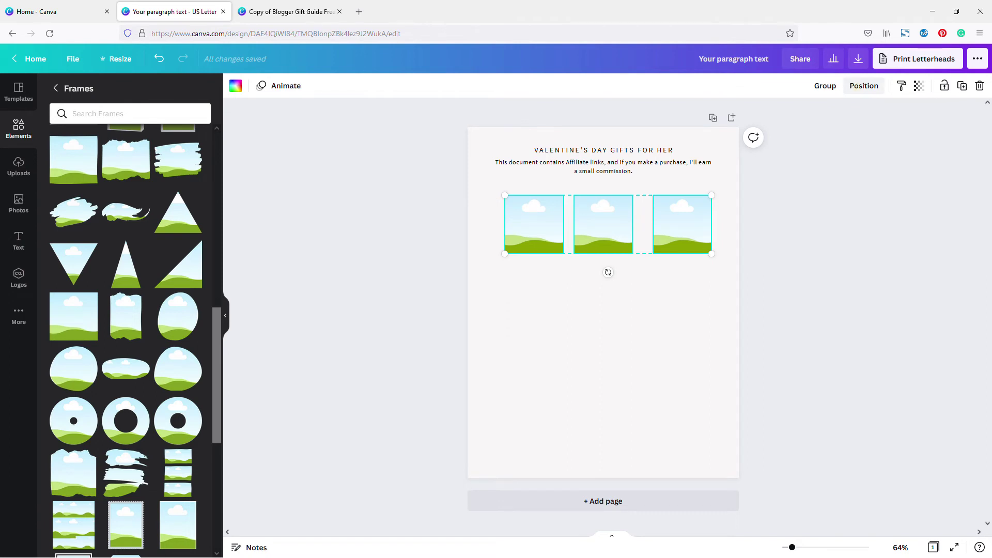
pyautogui.click(864, 85)
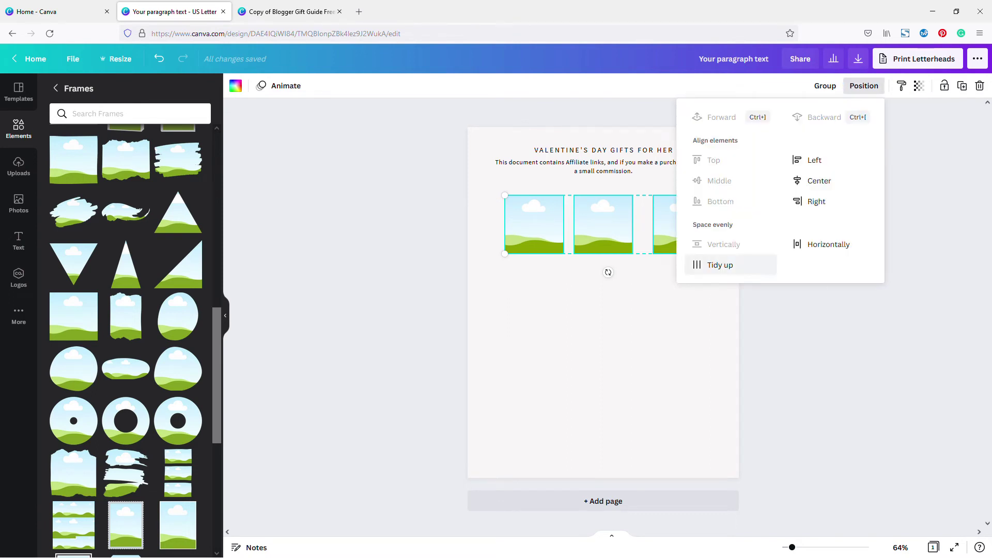
pyautogui.click(720, 265)
pyautogui.click(605, 337)
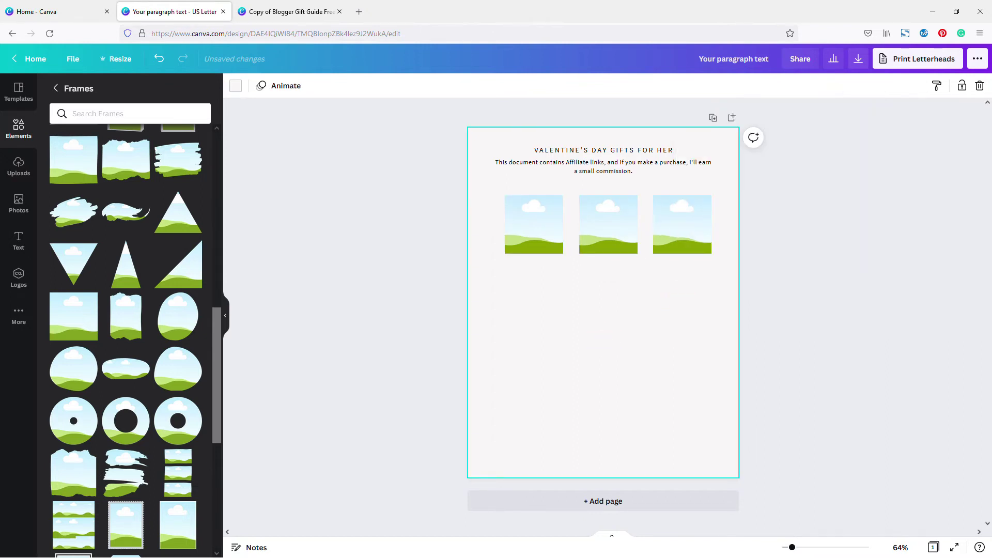
pyautogui.click(677, 323)
pyautogui.click(802, 292)
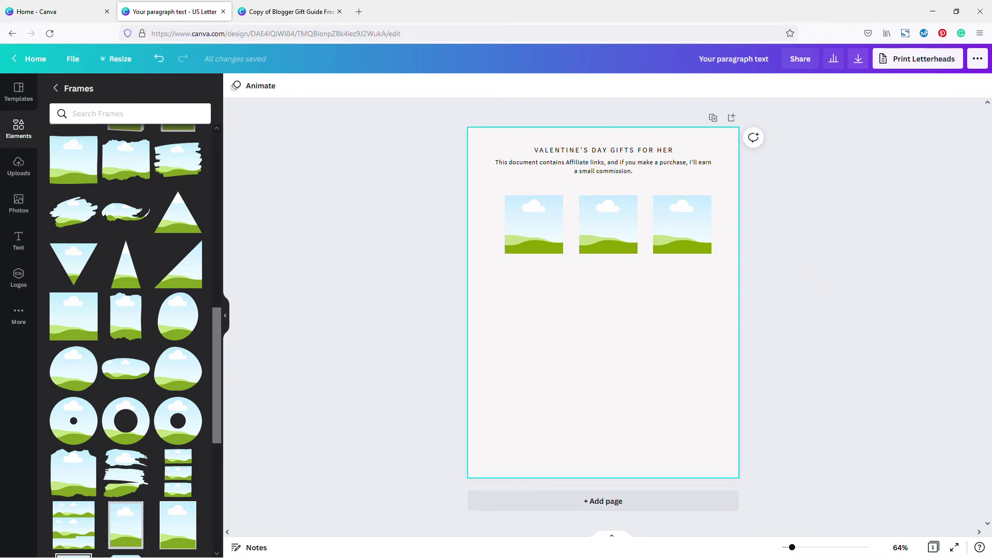
# Step: Move the middle and right frames closer to the first one and even out the gaps with Tidy up
pyautogui.moveTo(598, 218); pyautogui.dragTo(593, 219)
pyautogui.moveTo(683, 225); pyautogui.dragTo(672, 226)
pyautogui.click(704, 301)
pyautogui.moveTo(808, 287); pyautogui.dragTo(512, 214)
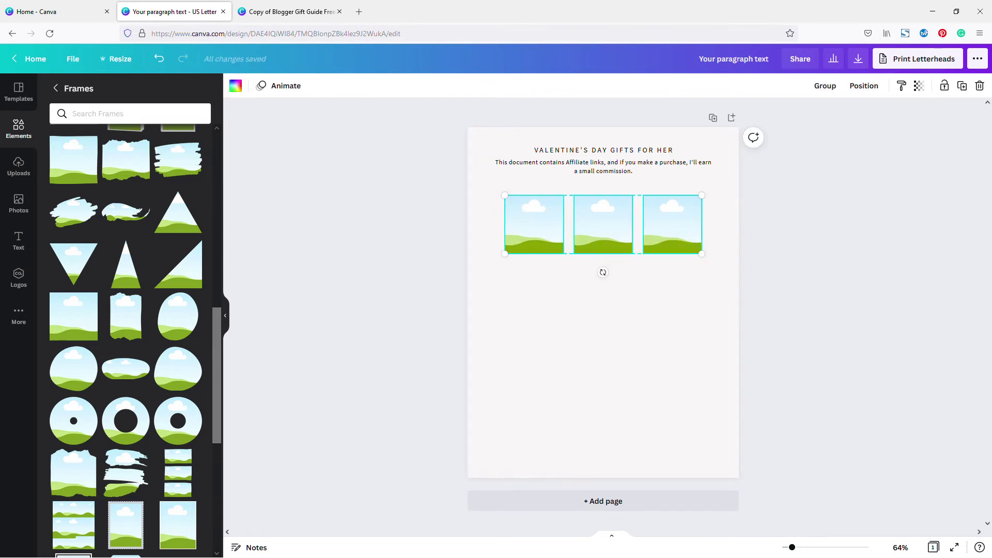
pyautogui.click(864, 86)
pyautogui.click(720, 265)
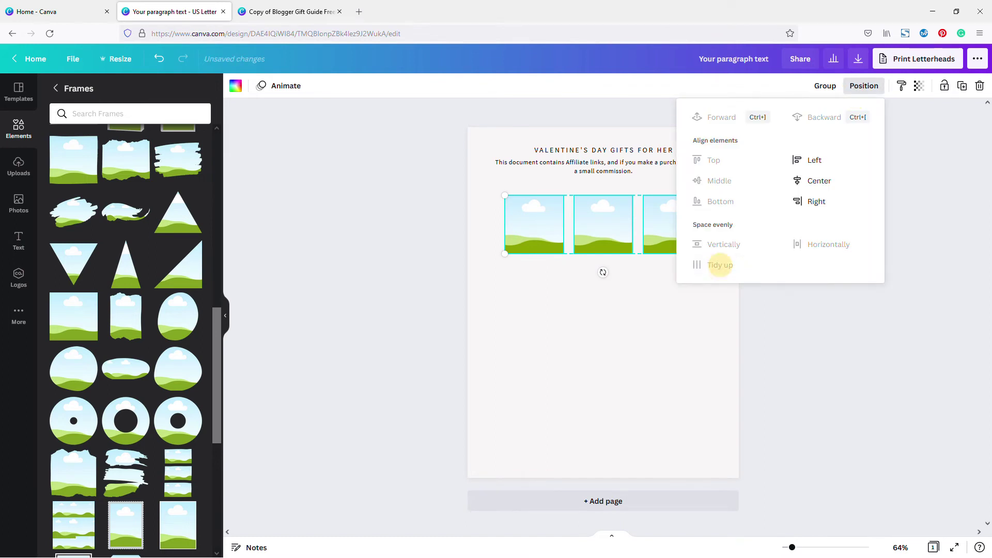
pyautogui.click(594, 351)
# Step: Move the row of three frames together slightly higher, centred on the page below the disclaimer
pyautogui.moveTo(788, 300); pyautogui.dragTo(460, 221)
pyautogui.moveTo(605, 233)
pyautogui.mouseDown()
pyautogui.moveTo(603, 216)
pyautogui.moveTo(608, 229)
pyautogui.mouseUp()
pyautogui.click(660, 346)
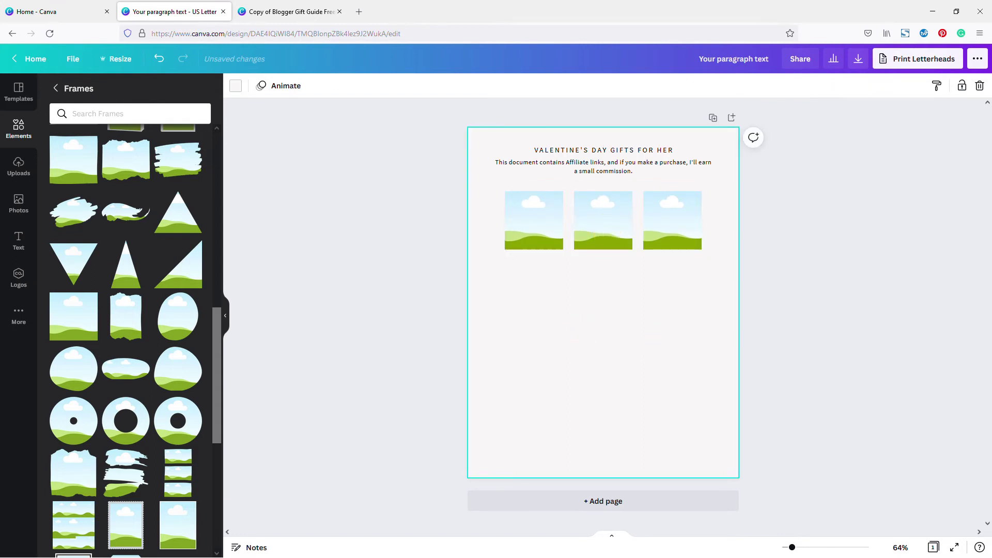
# Step: Add a text box reading "PRODUCT NAME" and place it directly below the first frame
pyautogui.press('t')
pyautogui.write('P')
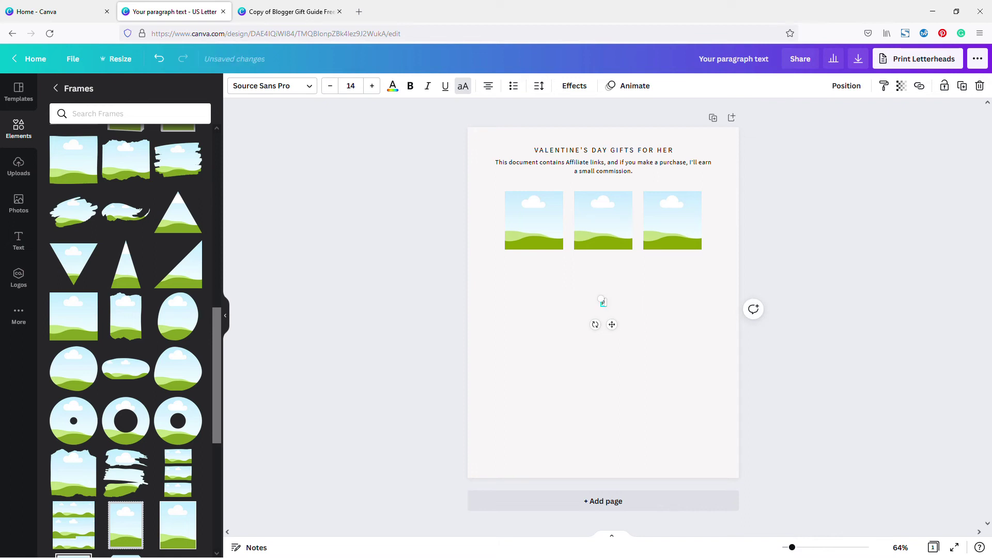
pyautogui.write('RODUCT NAME')
pyautogui.click(688, 369)
pyautogui.moveTo(595, 301); pyautogui.dragTo(525, 260)
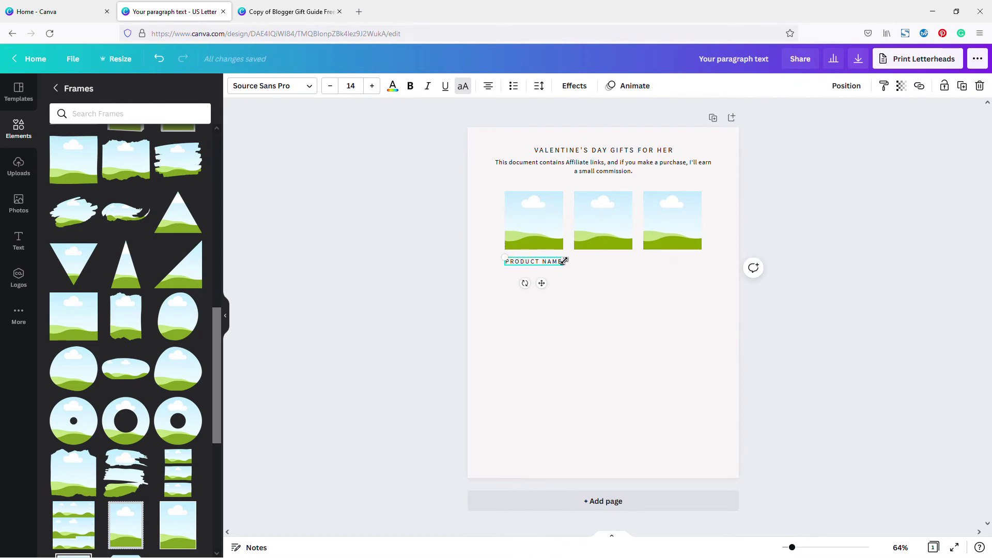
# Step: Fit the product name text box to the first frame's width and reduce its font size to 12
pyautogui.moveTo(562, 261); pyautogui.dragTo(563, 261)
pyautogui.click(330, 86)
pyautogui.click(329, 86)
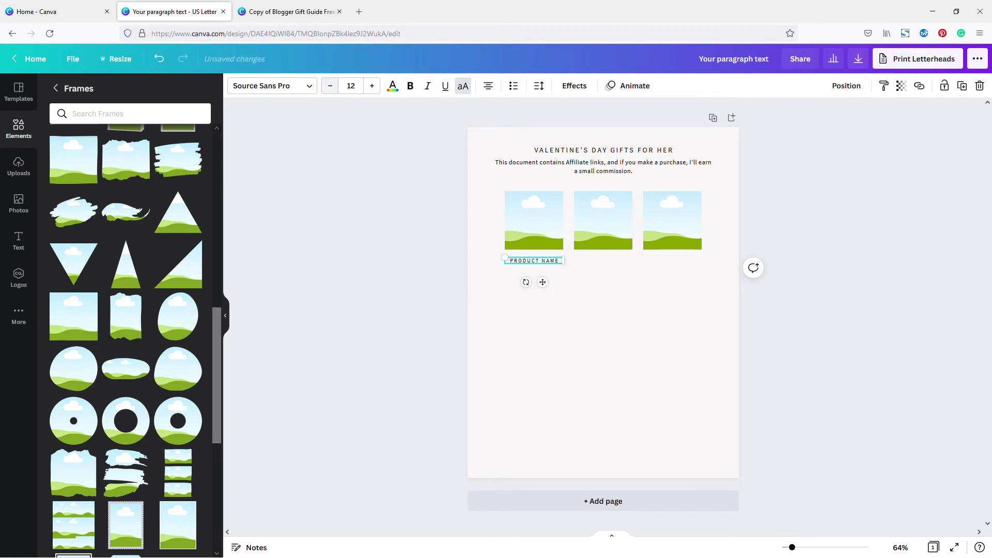
pyautogui.click(540, 329)
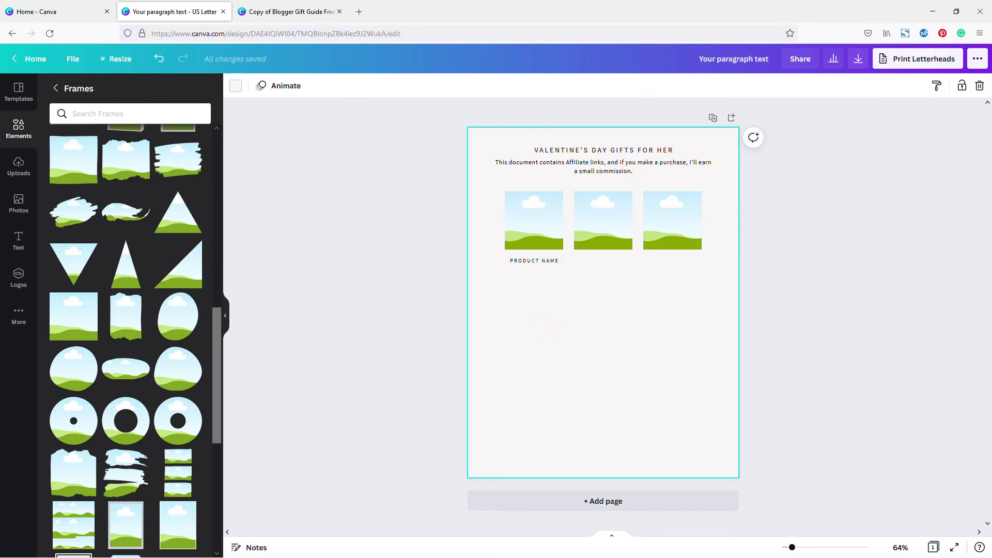
# Step: Set the product name text's letter spacing to 100
pyautogui.click(534, 261)
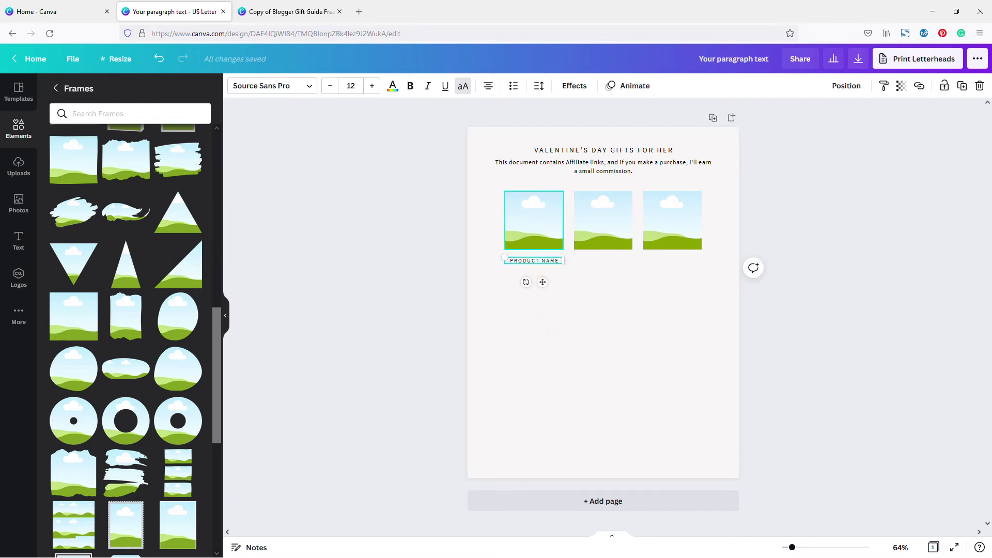
pyautogui.click(538, 86)
pyautogui.click(691, 121)
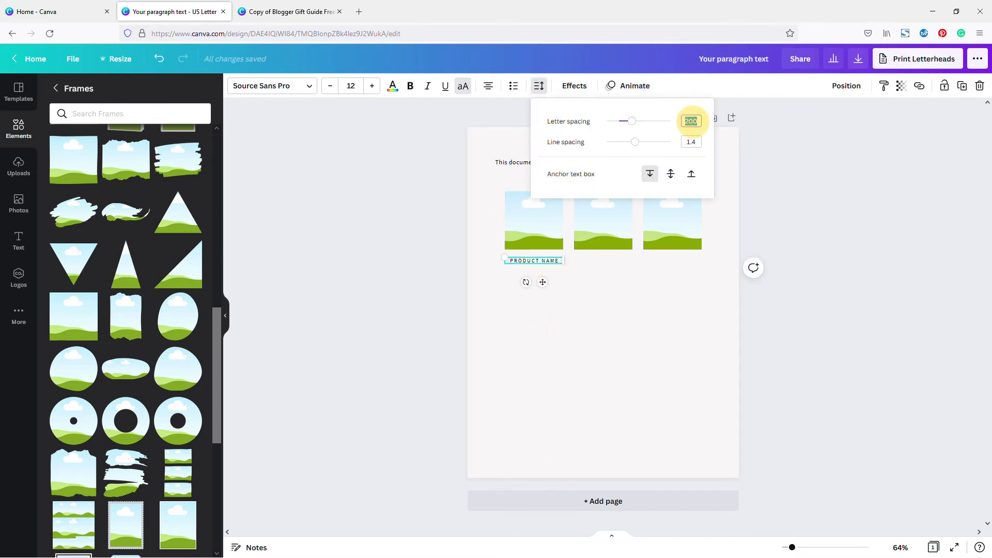
pyautogui.write('100')
pyautogui.press('Return')
pyautogui.click(665, 353)
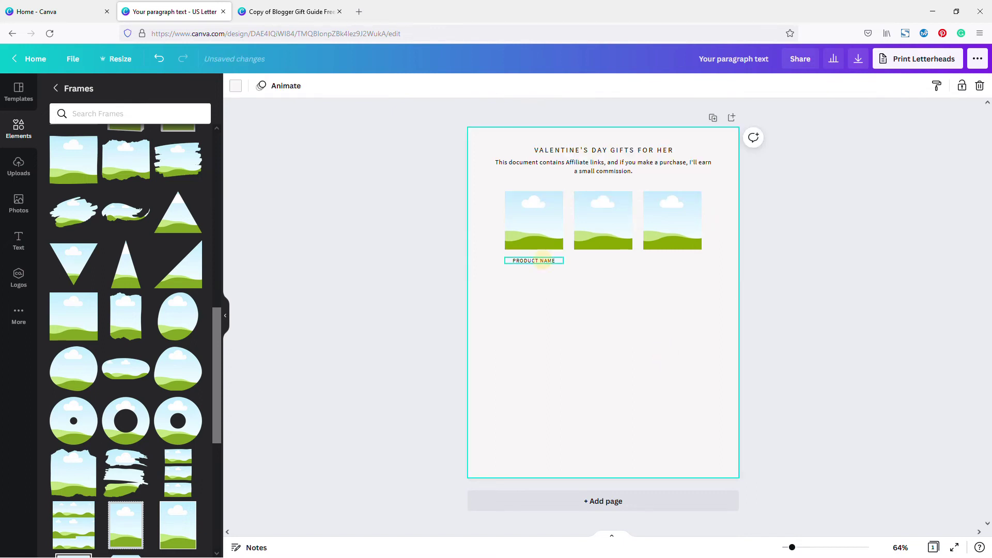
# Step: Add a second line reading "$99" beneath "PRODUCT NAME" in the same text box
pyautogui.click(542, 261)
pyautogui.doubleClick(543, 261)
pyautogui.click(555, 260)
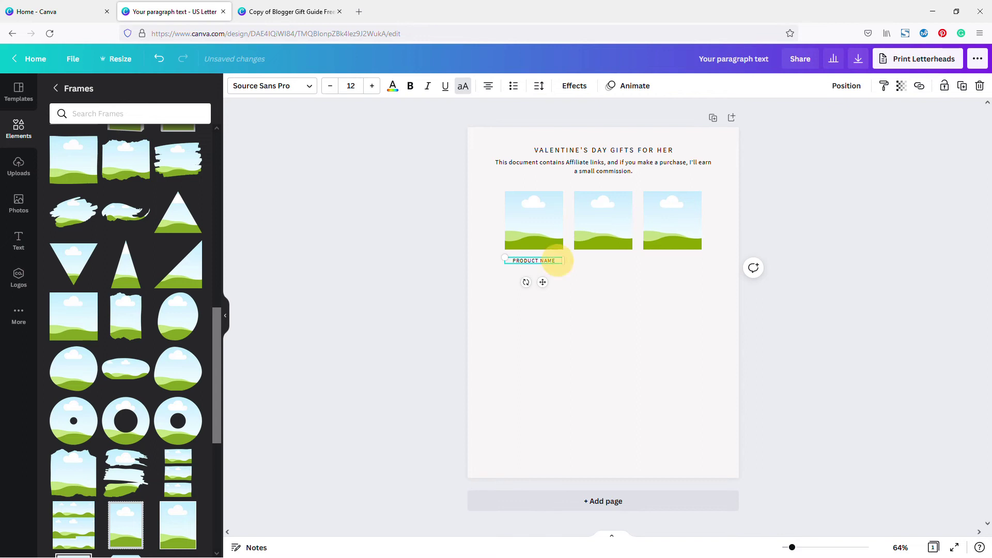
pyautogui.press('Return')
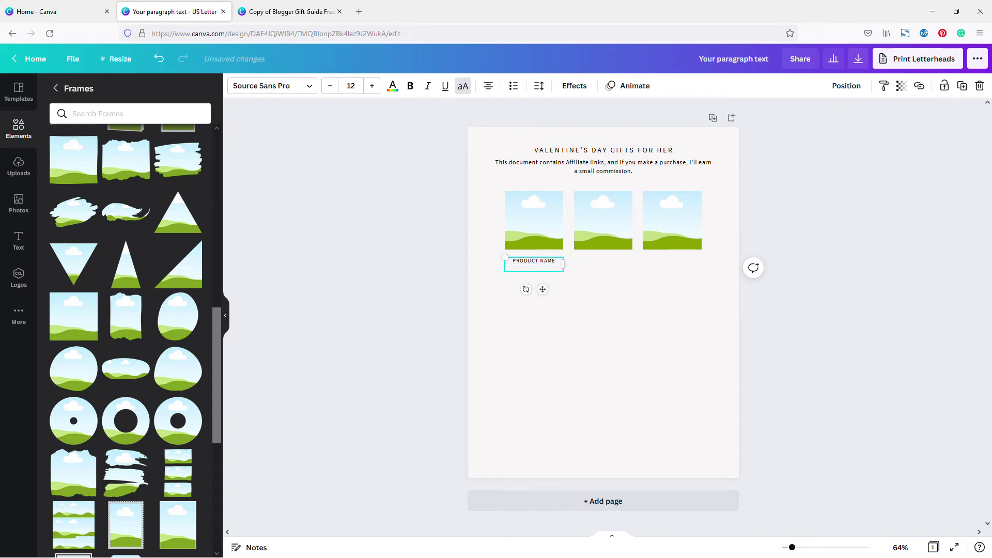
pyautogui.write('s')
pyautogui.click(569, 294)
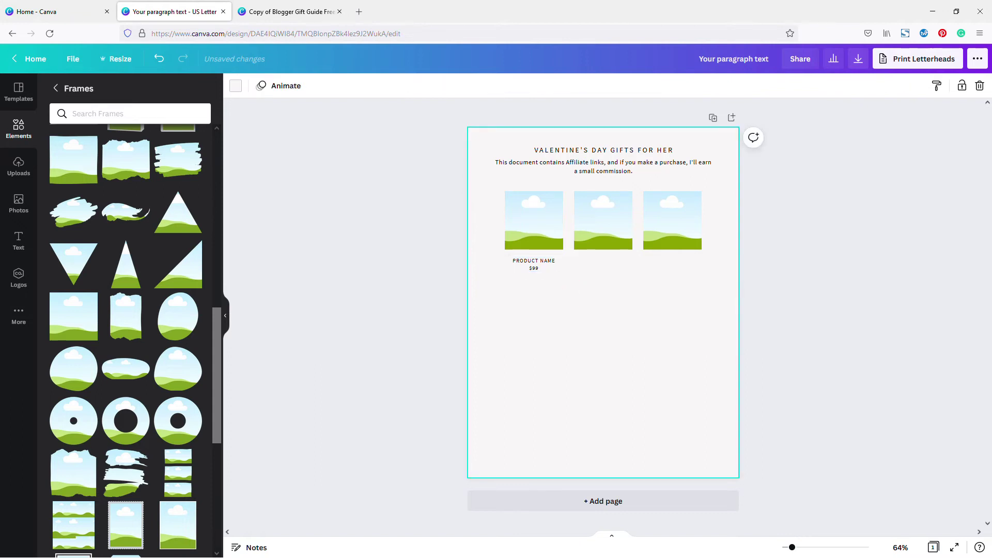
# Step: Nudge the "PRODUCT NAME" and "$99" caption slightly upward, closer to the first frame
pyautogui.click(534, 261)
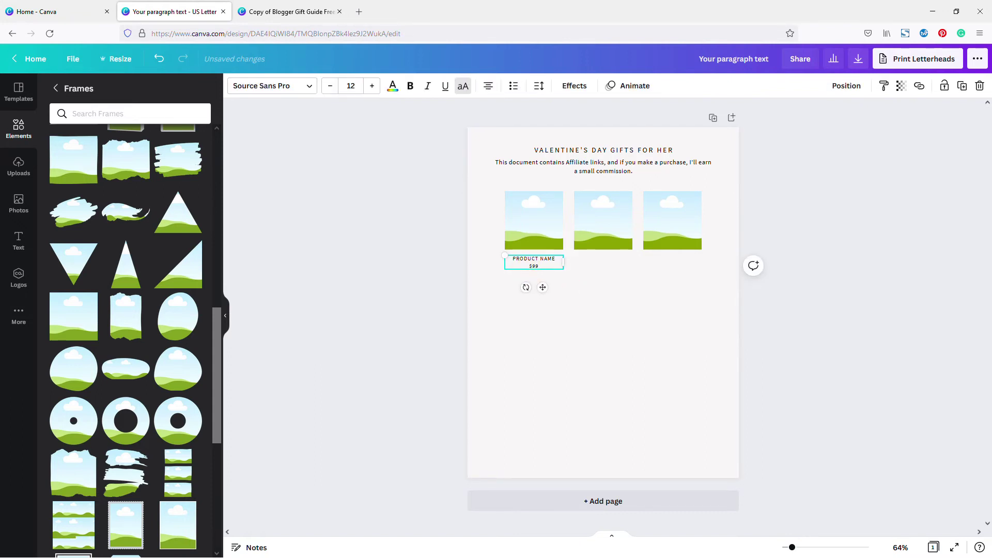
pyautogui.press('Up')
pyautogui.press('Up')
pyautogui.press('Up')
pyautogui.press('Up')
pyautogui.press('Up')
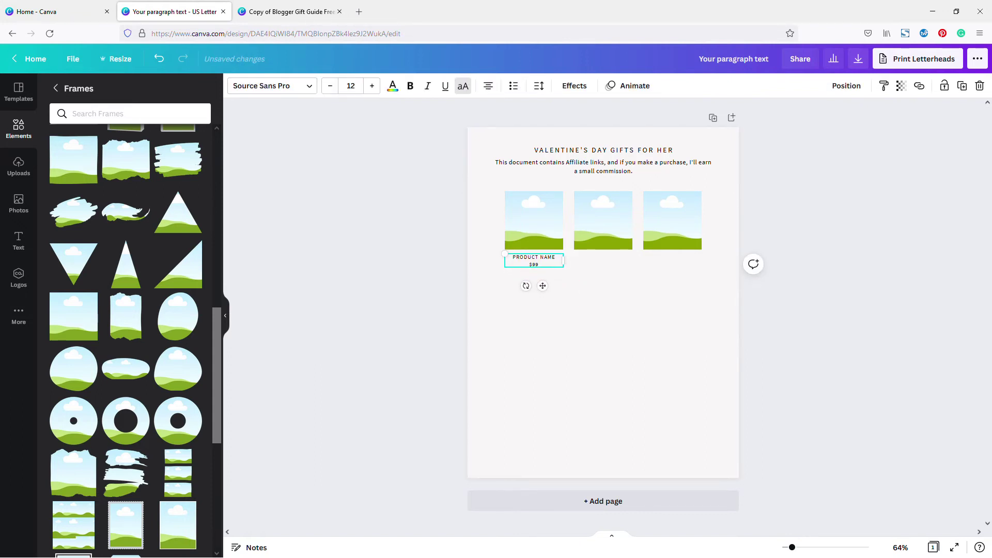
pyautogui.click(583, 315)
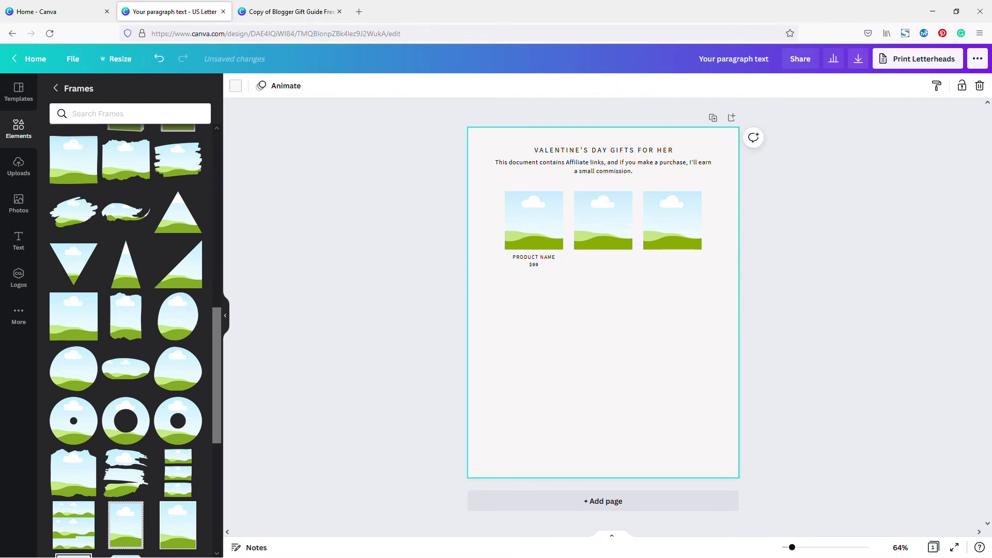
# Step: Duplicate the name-and-price caption twice and align the copies under the second and third frames
pyautogui.click(534, 261)
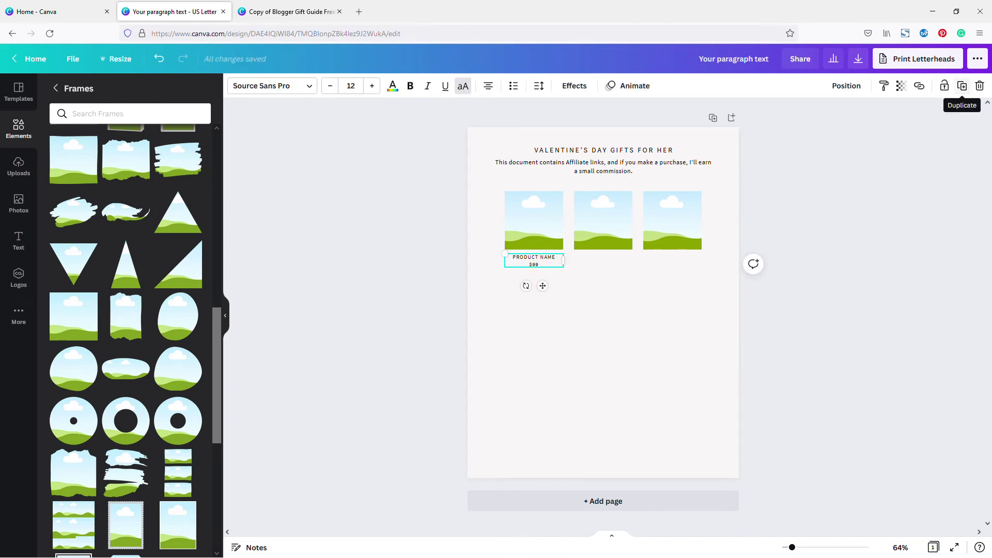
pyautogui.click(963, 86)
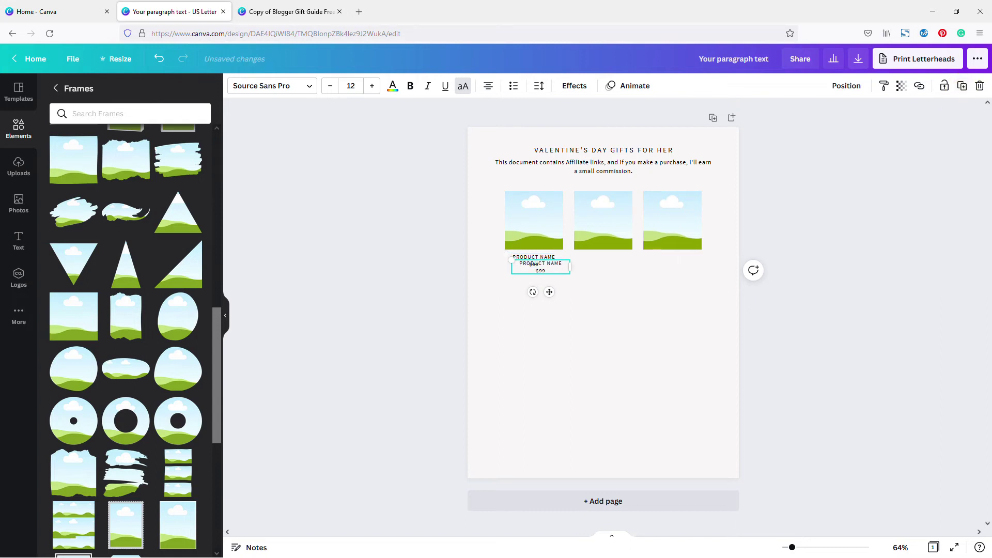
pyautogui.click(963, 86)
pyautogui.click(599, 367)
pyautogui.moveTo(547, 273); pyautogui.dragTo(672, 265)
pyautogui.click(533, 267)
pyautogui.moveTo(532, 267); pyautogui.dragTo(594, 262)
pyautogui.click(642, 325)
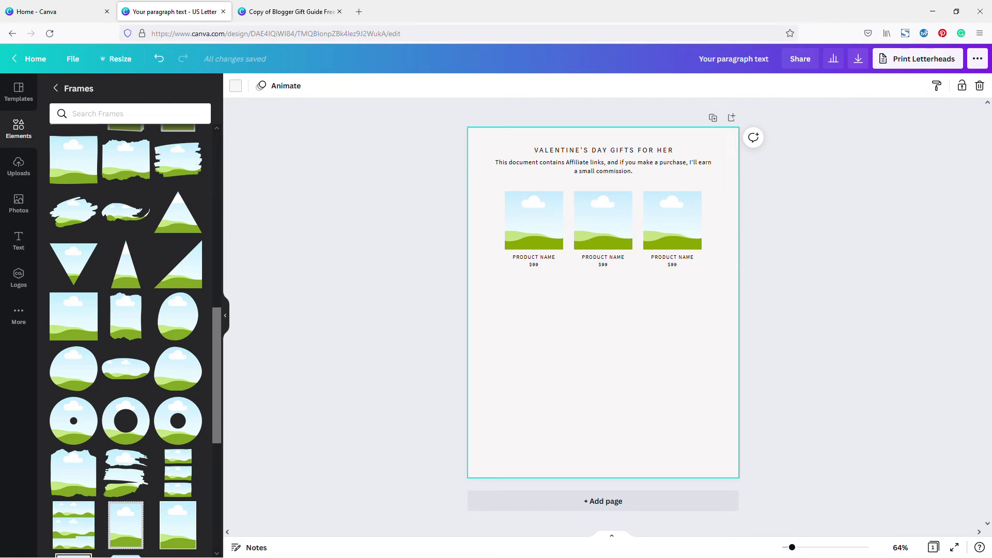
# Step: Duplicate the row of three frames with captions twice, stacking the copies below with equal spacing to form three rows
pyautogui.moveTo(800, 282); pyautogui.dragTo(405, 226)
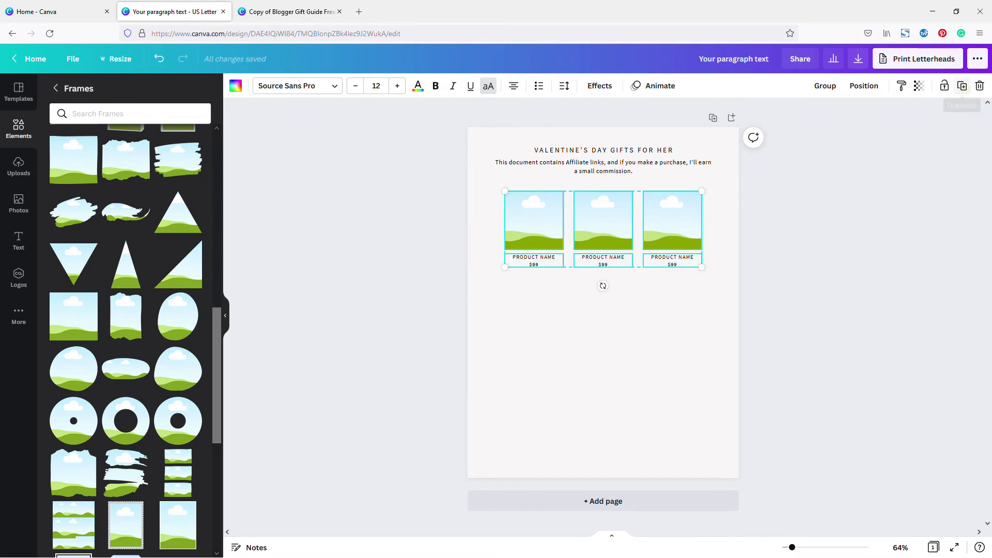
pyautogui.click(962, 86)
pyautogui.moveTo(612, 314); pyautogui.dragTo(600, 298)
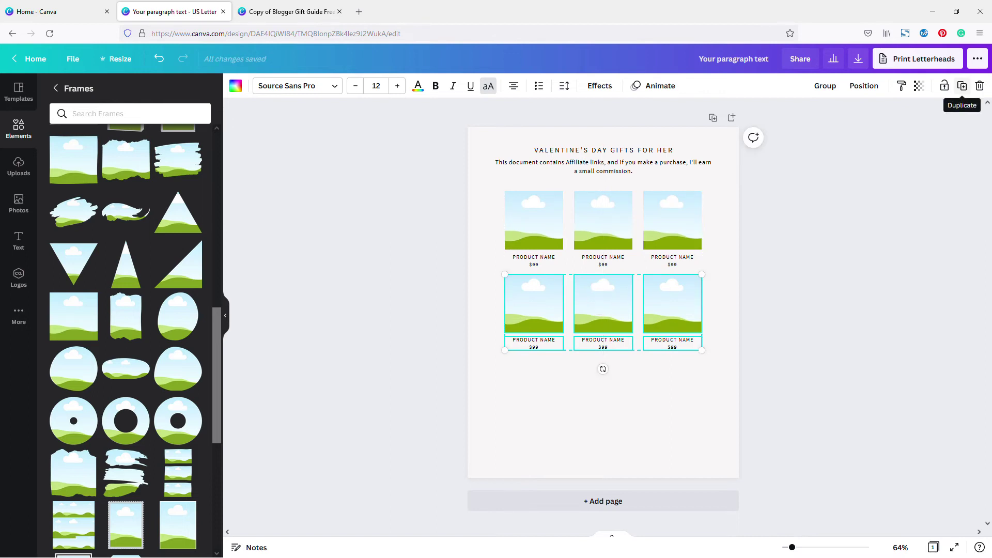
pyautogui.click(962, 86)
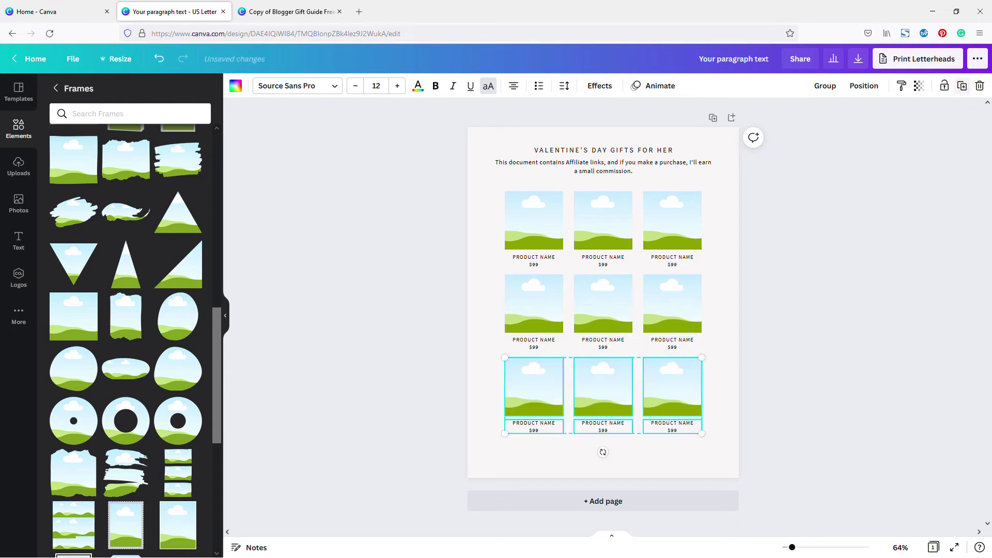
pyautogui.moveTo(600, 380); pyautogui.dragTo(597, 381)
pyautogui.click(825, 344)
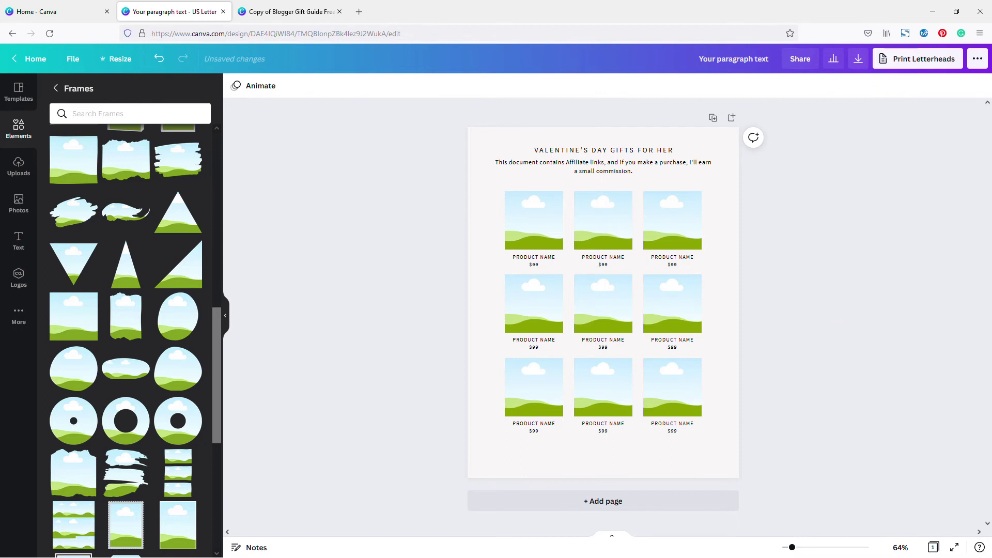
# Step: Add a text box reading "example.com" and place it centred below the last row of products
pyautogui.click(652, 466)
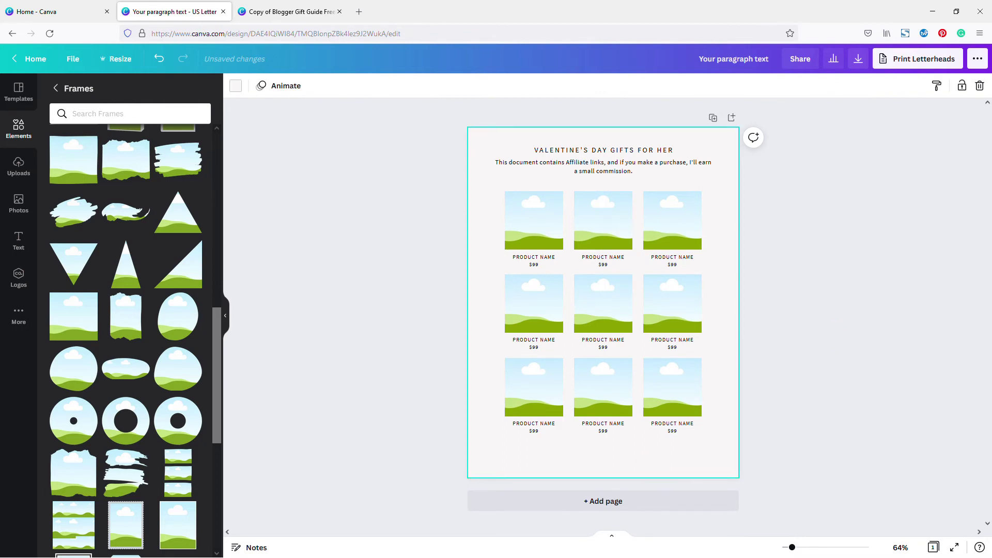
pyautogui.press('t')
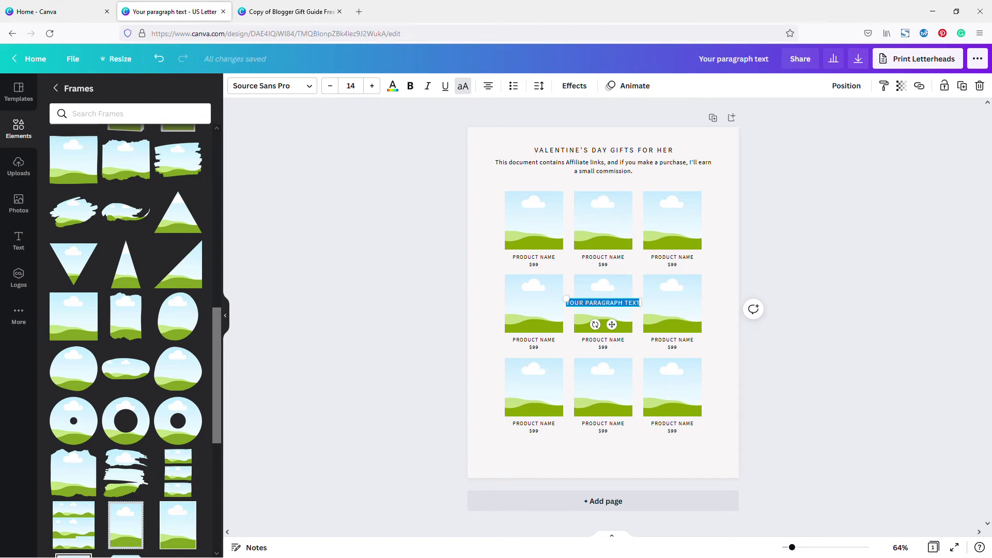
pyautogui.write('example.com')
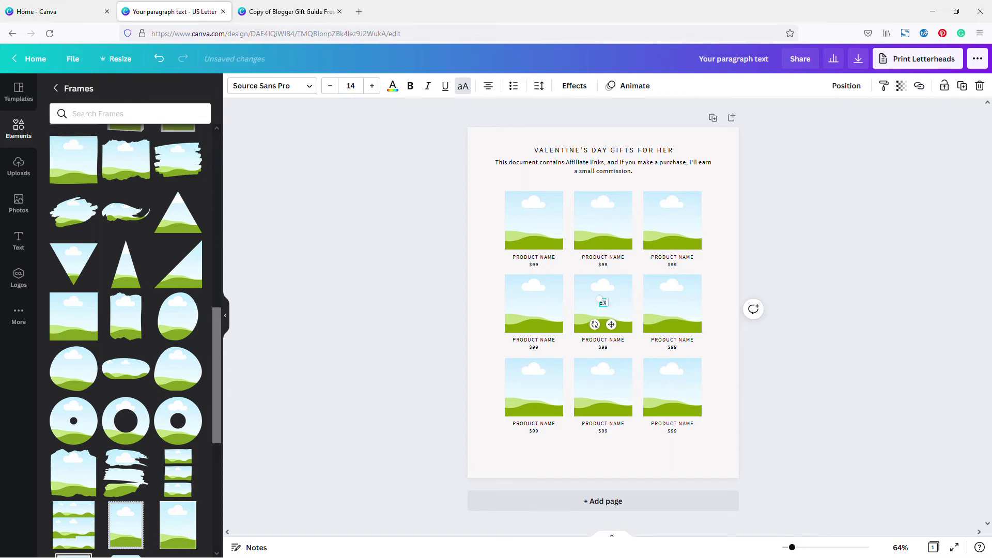
pyautogui.click(642, 465)
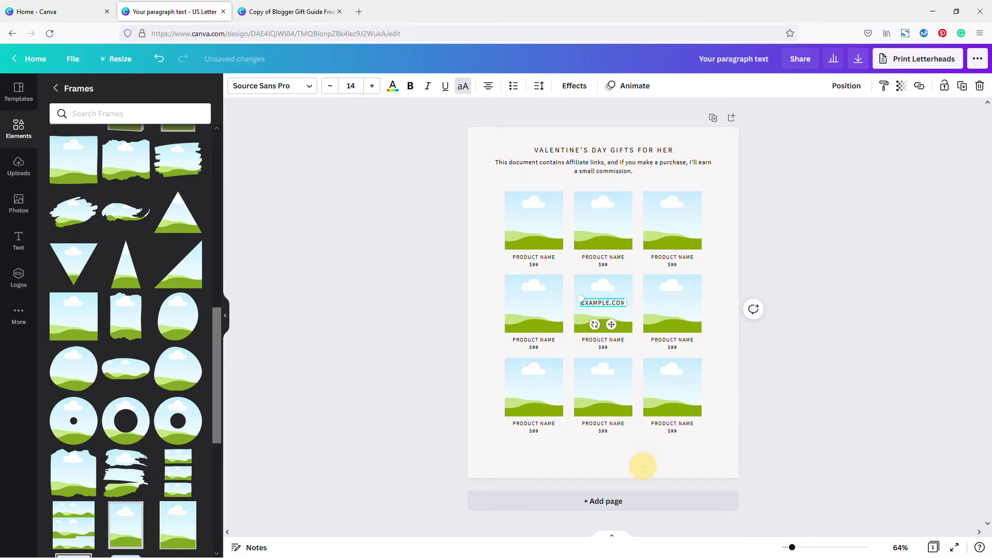
pyautogui.click(603, 303)
pyautogui.moveTo(599, 408); pyautogui.dragTo(599, 458)
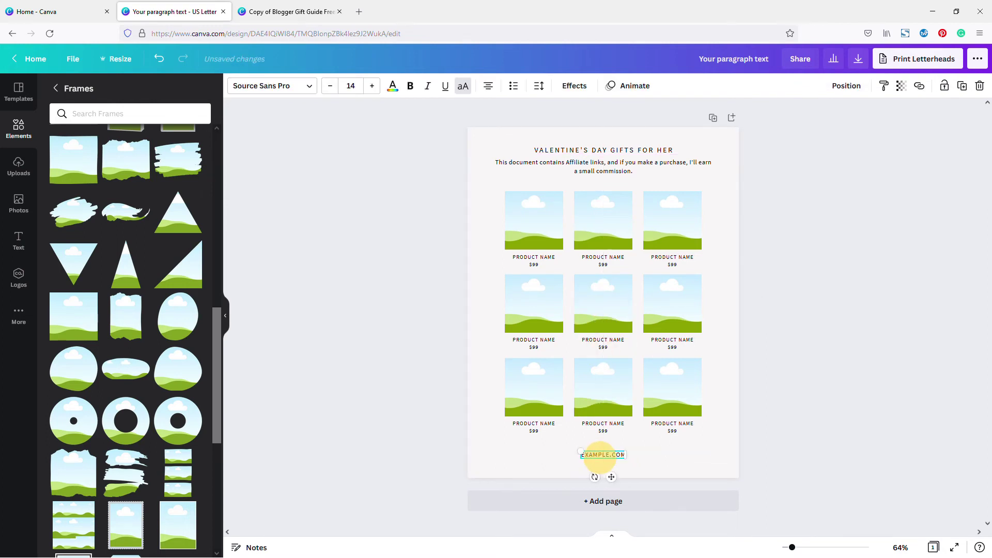
# Step: Widen the website text box on both sides to span the full width of the three frame columns
pyautogui.moveTo(629, 454); pyautogui.dragTo(707, 456)
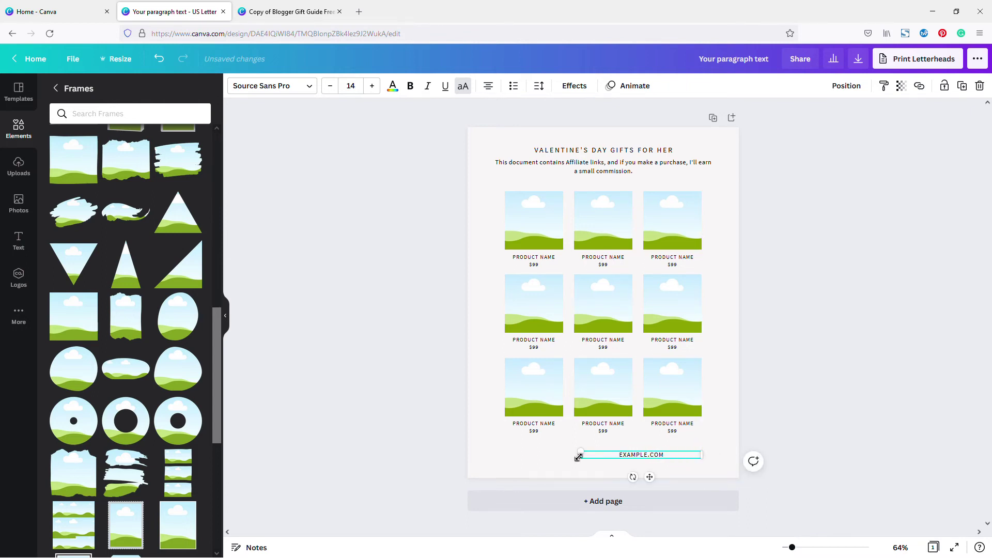
pyautogui.moveTo(575, 454); pyautogui.dragTo(502, 452)
pyautogui.click(500, 454)
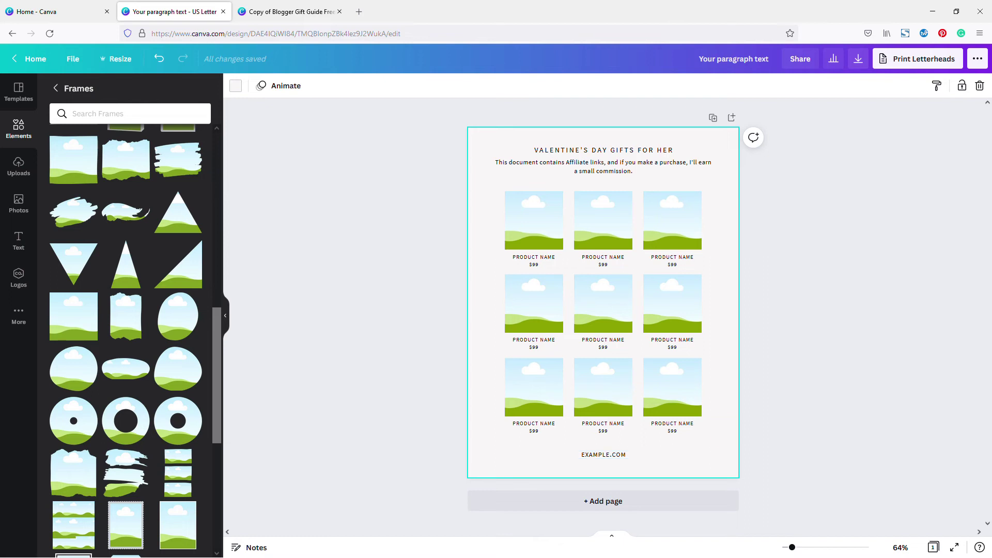
pyautogui.click(643, 454)
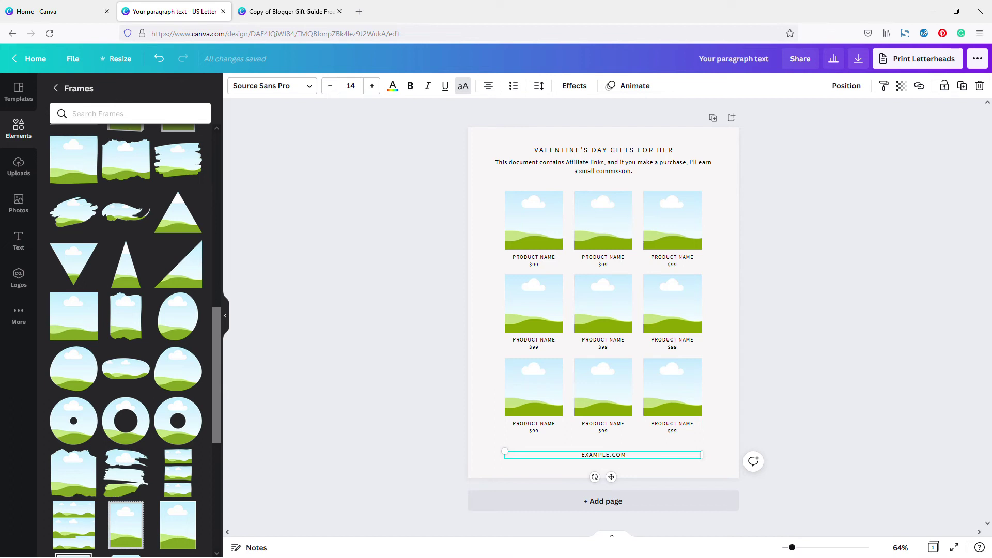
pyautogui.press('Escape')
# Step: Shift all product frames and captions together slightly upward on the page
pyautogui.moveTo(785, 424); pyautogui.dragTo(417, 204)
pyautogui.moveTo(604, 300)
pyautogui.mouseDown()
pyautogui.moveTo(605, 311)
pyautogui.moveTo(604, 302)
pyautogui.mouseUp()
pyautogui.click(796, 297)
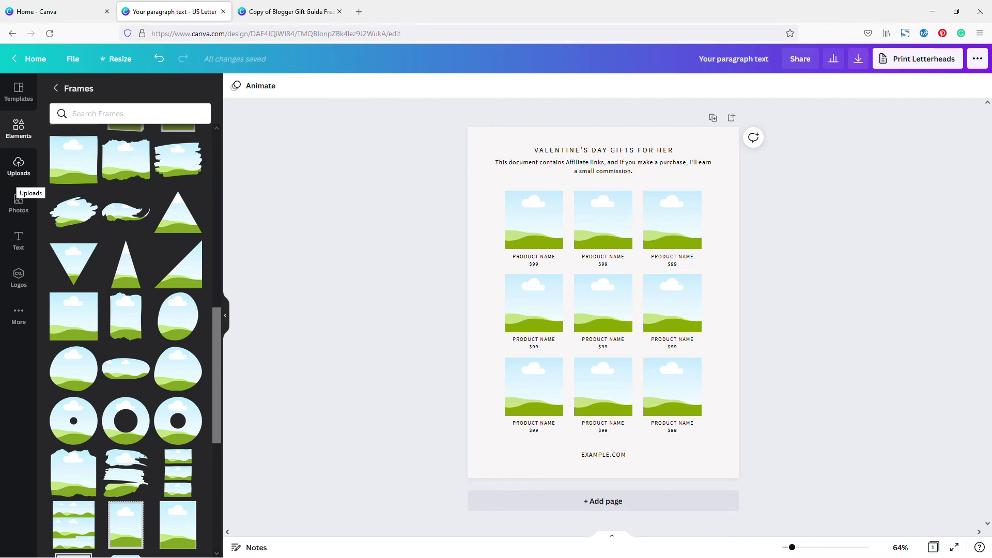
pyautogui.click(19, 170)
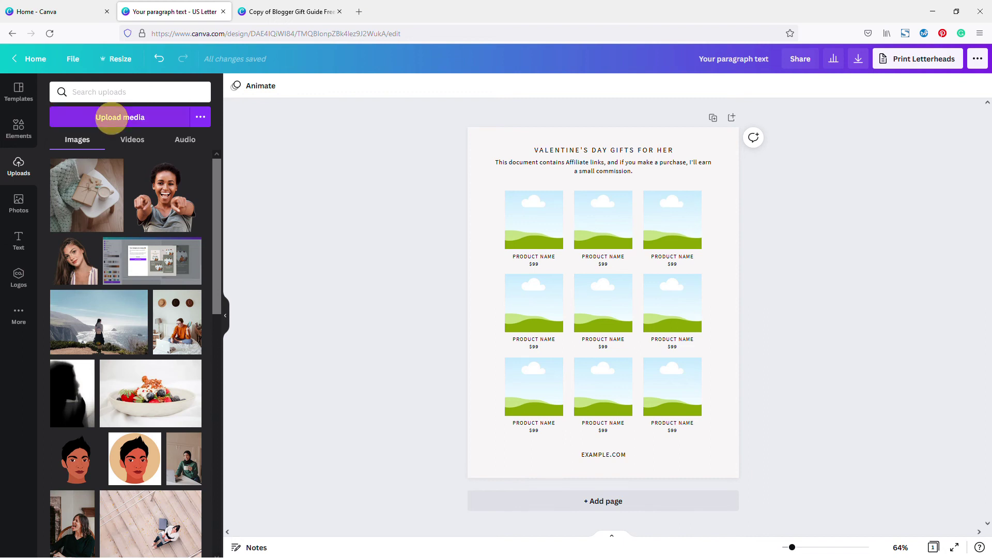
pyautogui.click(116, 117)
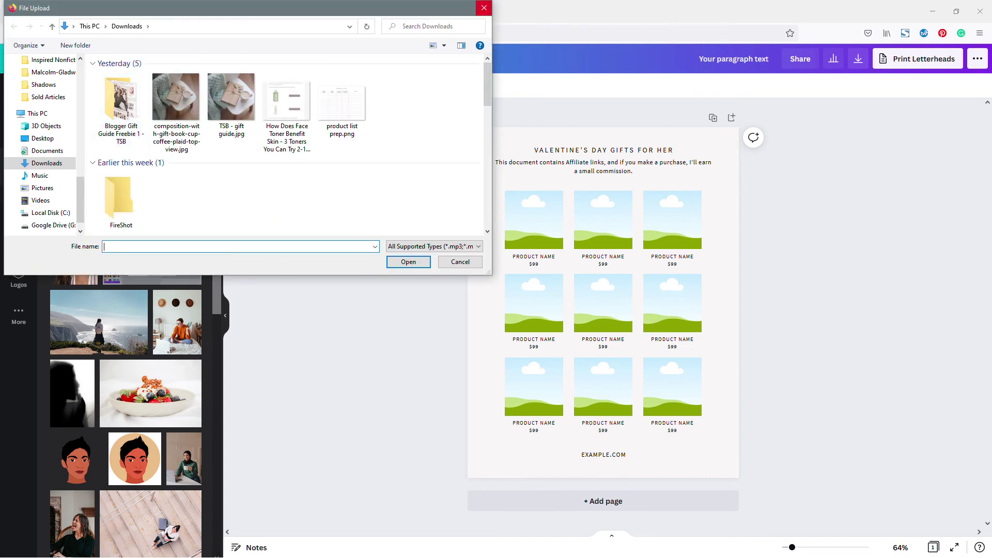
pyautogui.click(484, 7)
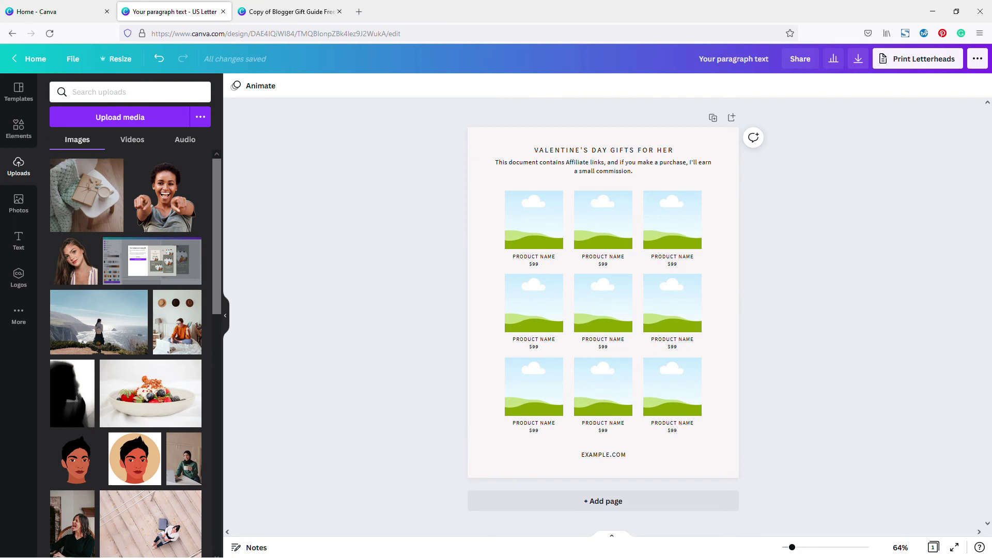
# Step: Fill the three first-row frames and the first two second-row frames with beauty and perfume stock photos from the recent and recommended ones
pyautogui.click(19, 204)
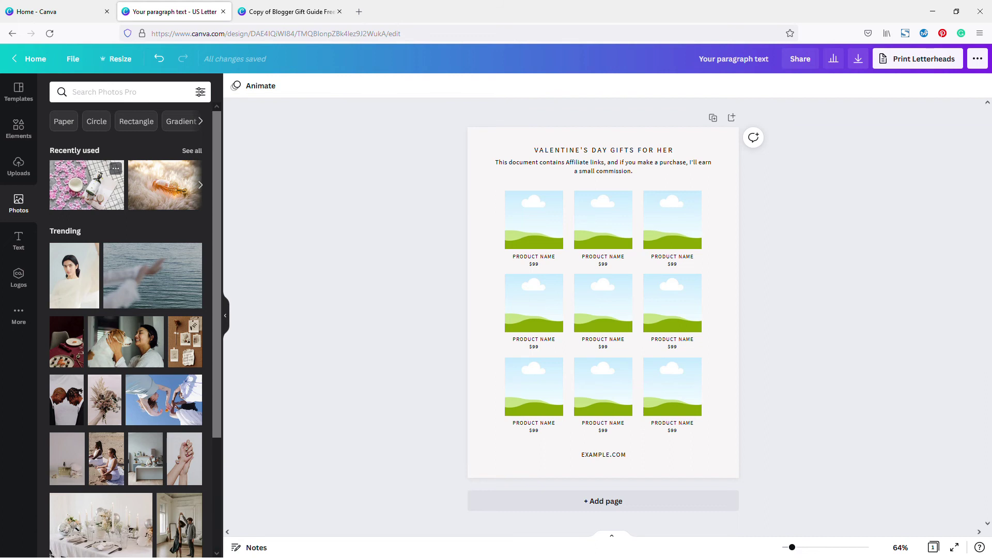
pyautogui.moveTo(75, 183); pyautogui.dragTo(534, 219)
pyautogui.moveTo(164, 184); pyautogui.dragTo(603, 220)
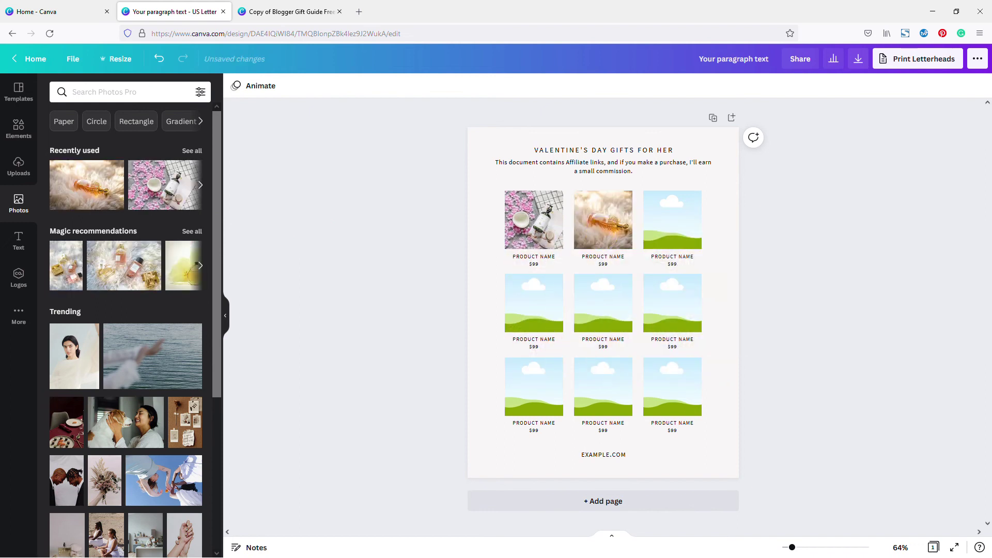
pyautogui.moveTo(124, 265); pyautogui.dragTo(672, 220)
pyautogui.moveTo(194, 247); pyautogui.dragTo(529, 310)
pyautogui.moveTo(117, 248); pyautogui.dragTo(603, 304)
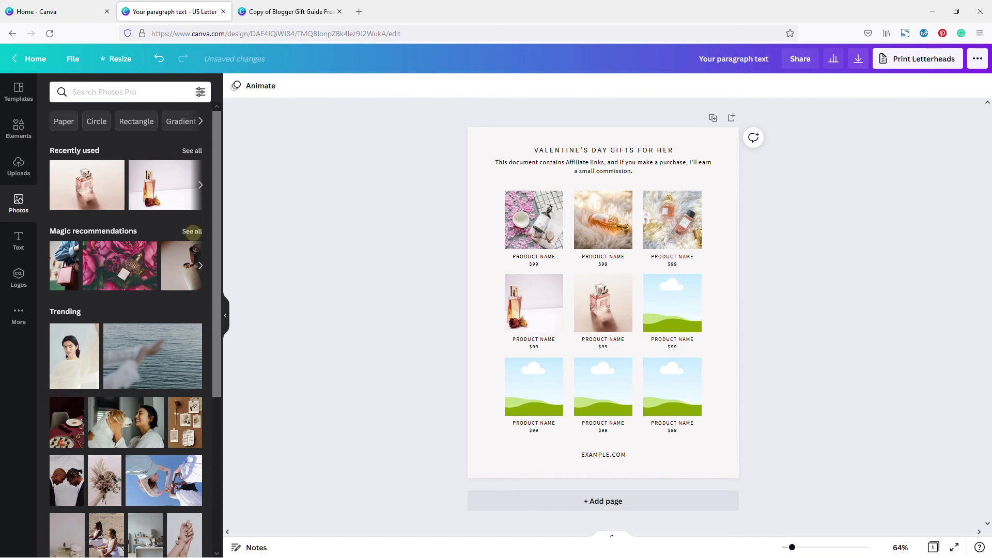
# Step: Fill the last second-row frame and all three third-row frames with perfume bottle photos from the full Magic recommendations
pyautogui.click(192, 231)
pyautogui.scroll(-2, 127, 330)
pyautogui.scroll(-2, 150, 409)
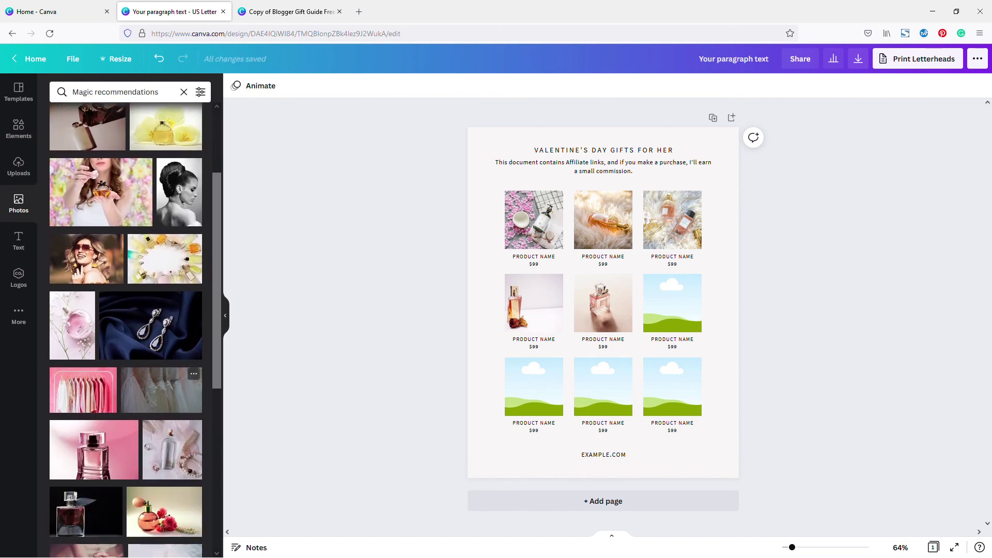
pyautogui.moveTo(72, 269); pyautogui.dragTo(686, 326)
pyautogui.moveTo(172, 393); pyautogui.dragTo(535, 387)
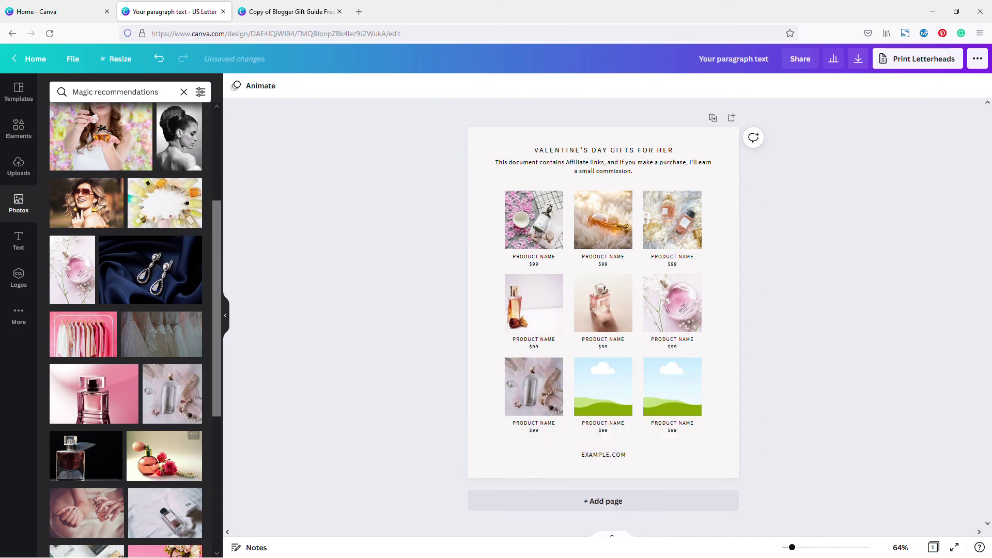
pyautogui.scroll(-3, 166, 445)
pyautogui.moveTo(165, 336); pyautogui.dragTo(583, 392)
pyautogui.moveTo(86, 451); pyautogui.dragTo(672, 388)
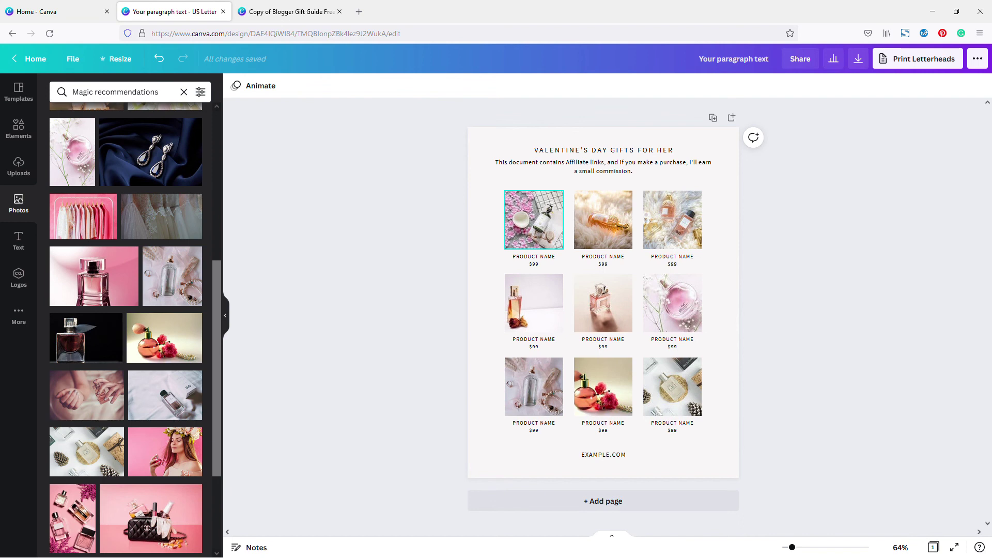
pyautogui.click(527, 237)
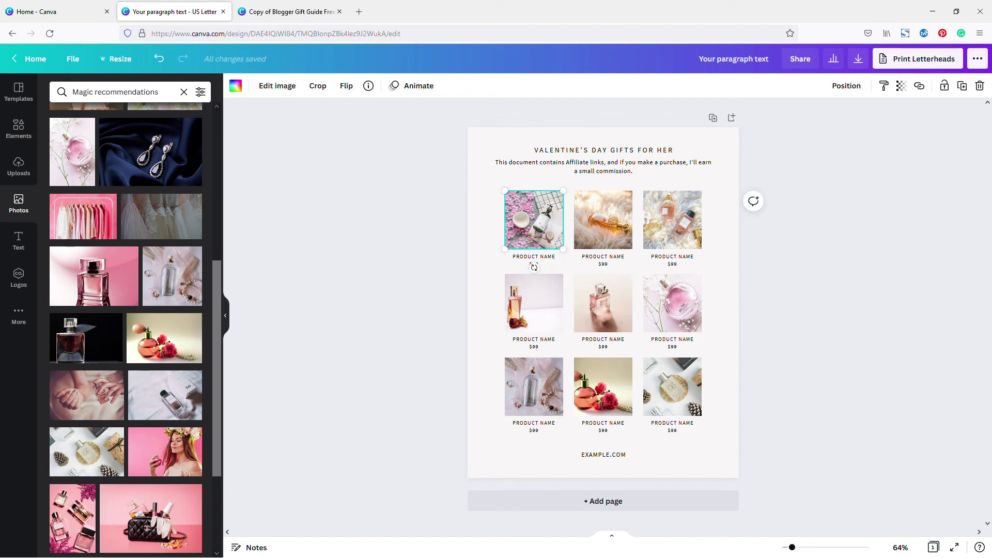
pyautogui.click(731, 262)
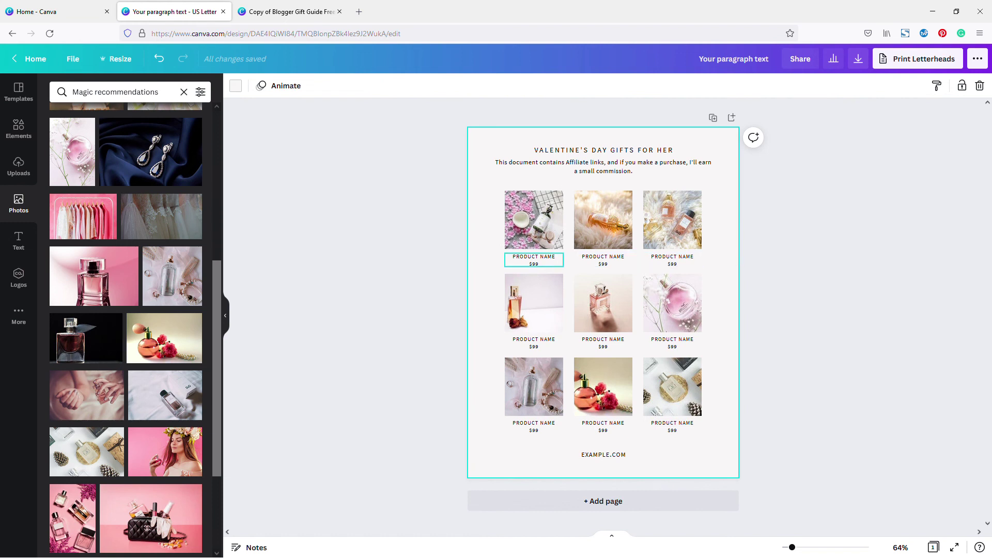
pyautogui.click(533, 257)
pyautogui.doubleClick(534, 256)
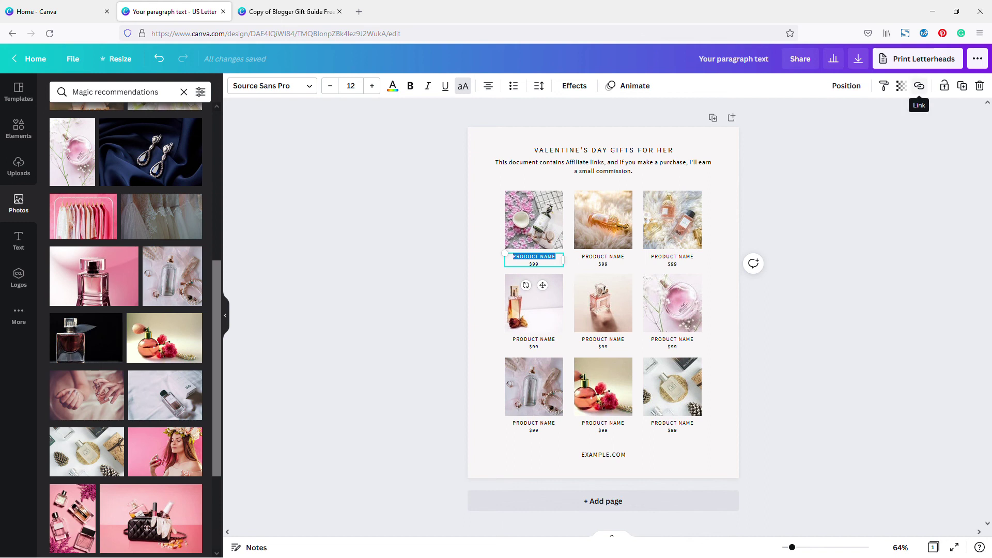
pyautogui.click(919, 86)
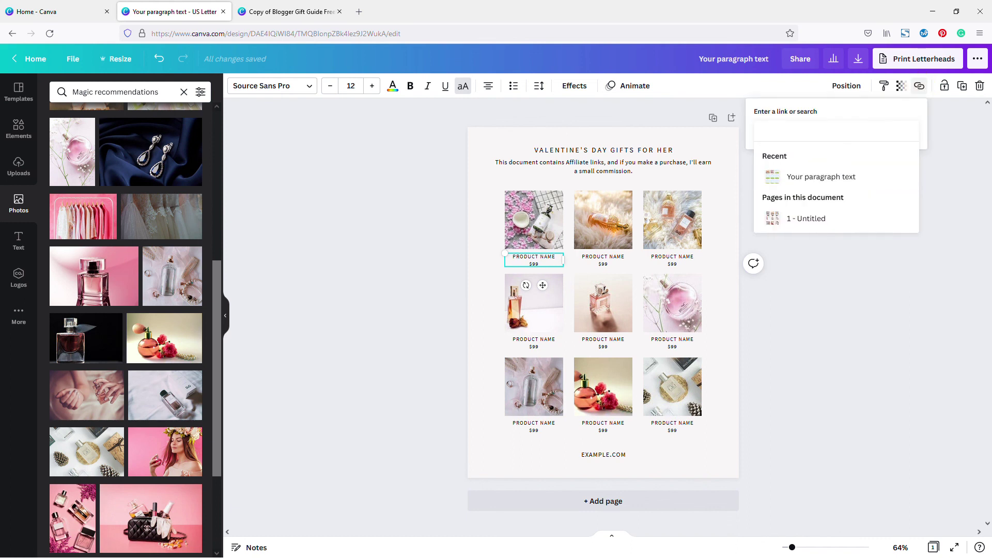
pyautogui.write('ht')
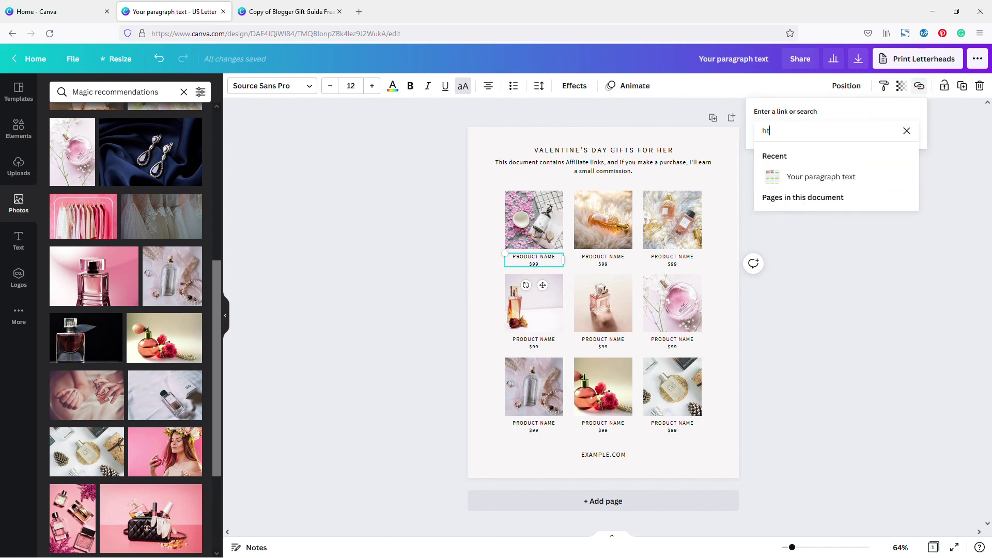
pyautogui.write('tps://example.com')
pyautogui.press('Return')
pyautogui.click(727, 195)
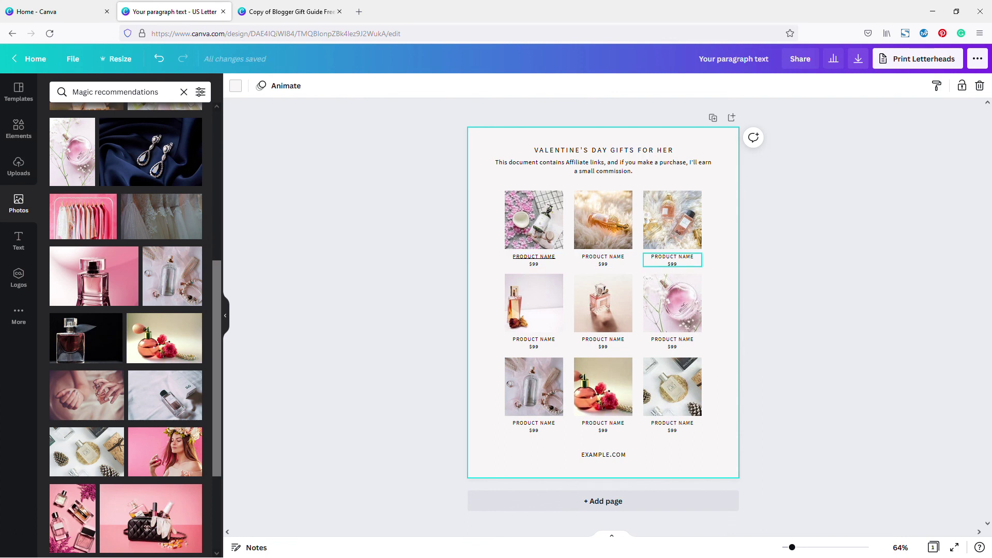
pyautogui.click(731, 283)
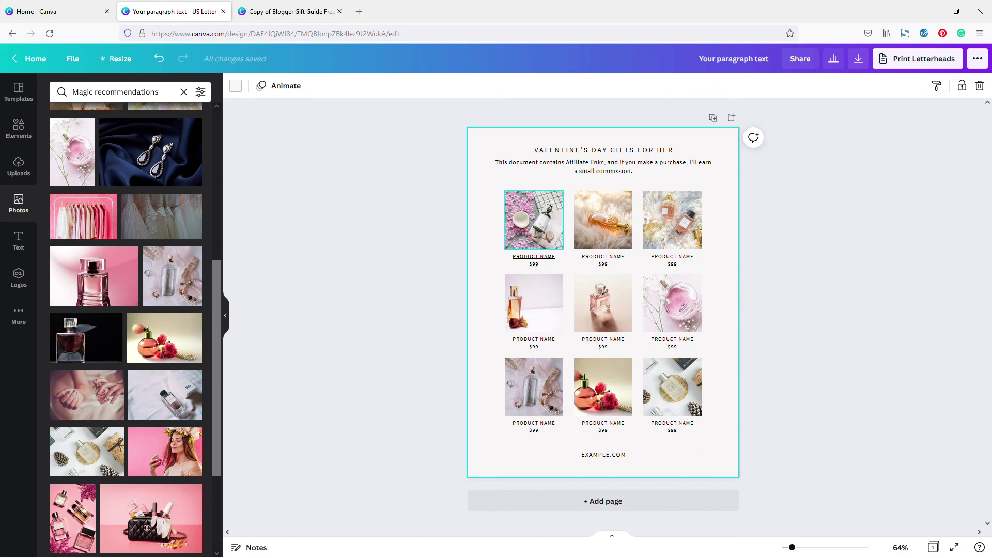
pyautogui.click(534, 220)
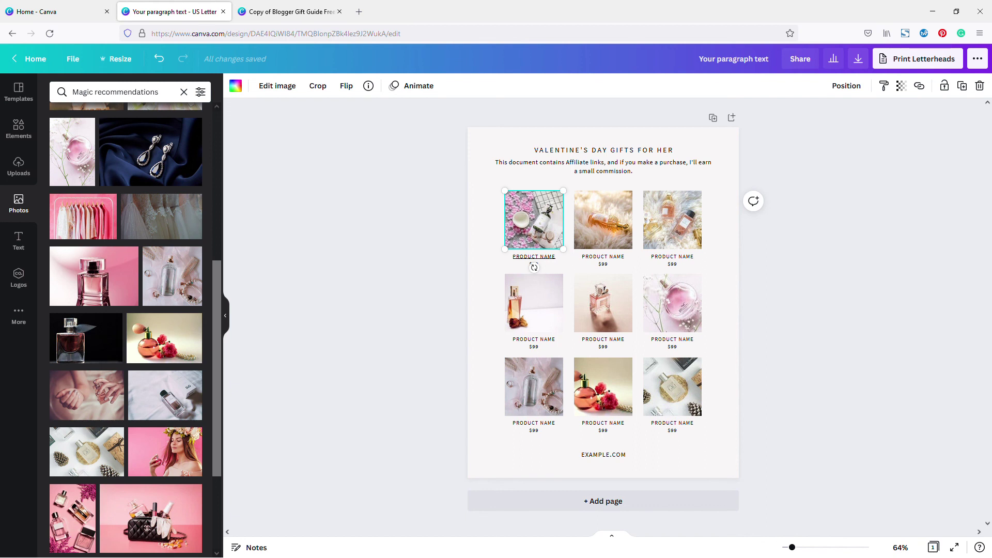
pyautogui.click(919, 86)
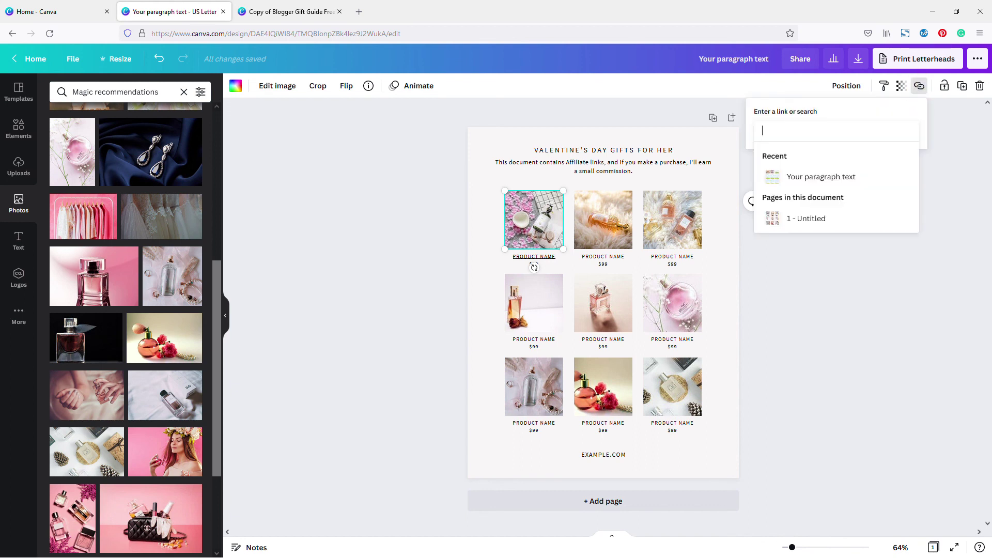
pyautogui.write('https://')
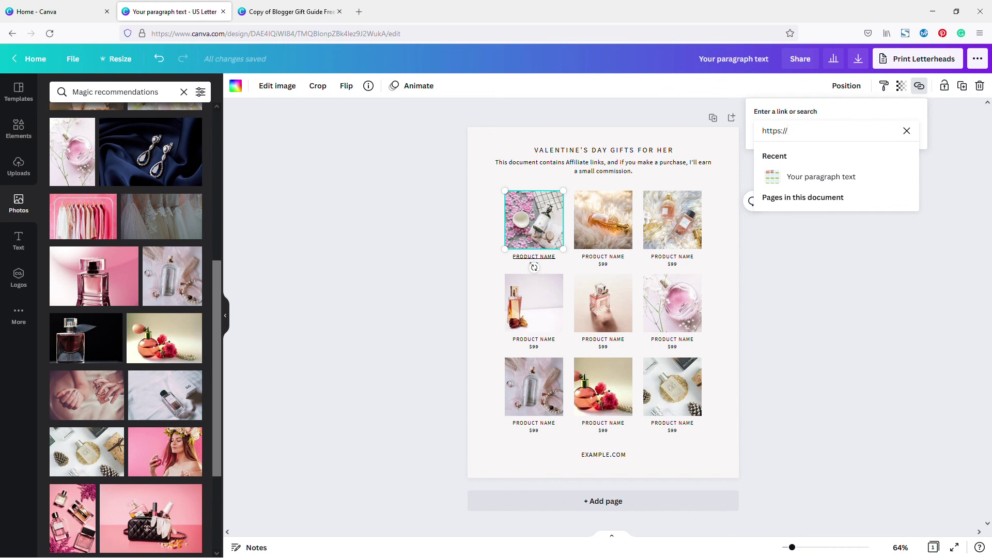
pyautogui.write('example.com')
pyautogui.press('Return')
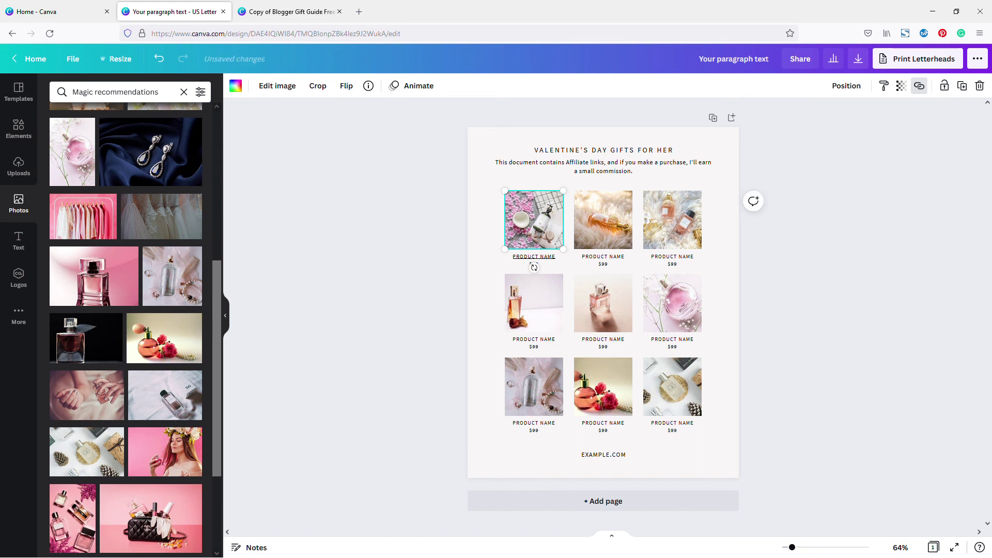
pyautogui.click(720, 277)
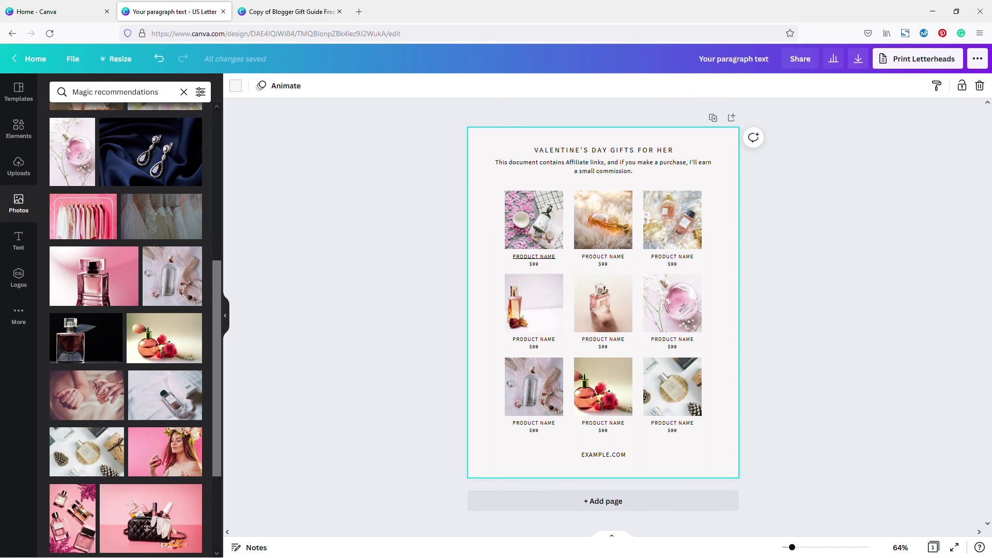
pyautogui.click(772, 287)
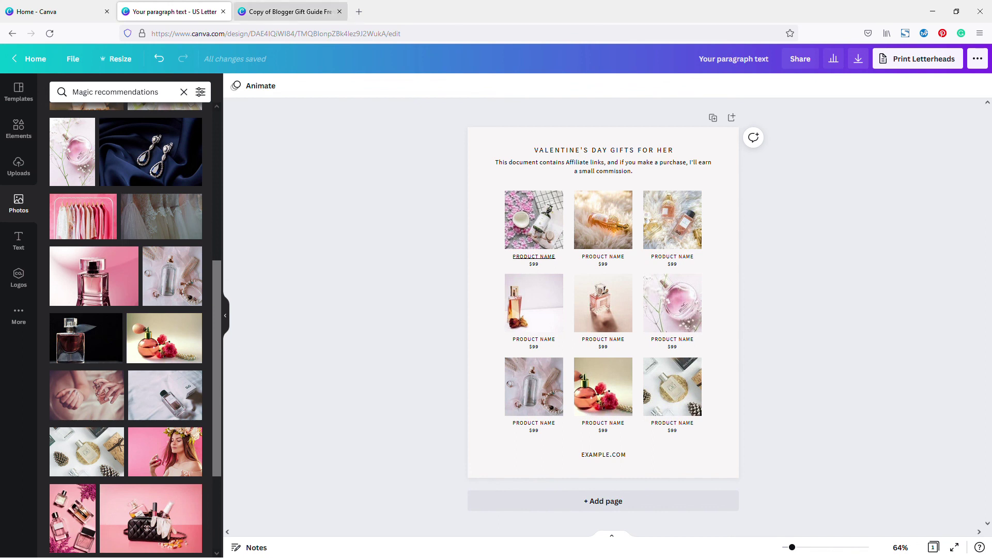
# Step: Switch to the Blogger Gift Guide Freebie design and review its page layouts through to the fourth page
pyautogui.hotkey('ctrl', 'Tab')
pyautogui.scroll(-5, 510, 310)
pyautogui.scroll(-9, 510, 310)
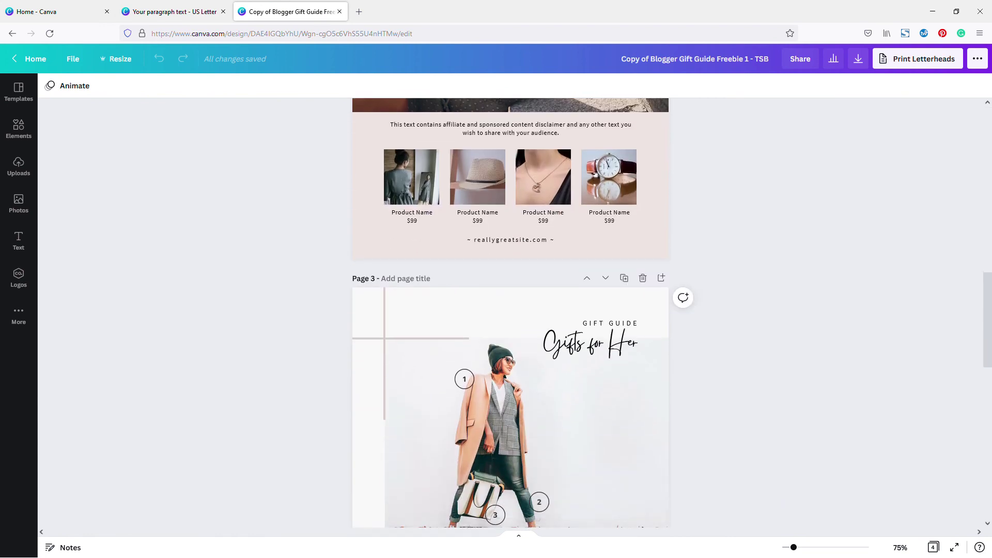
pyautogui.scroll(-4, 510, 310)
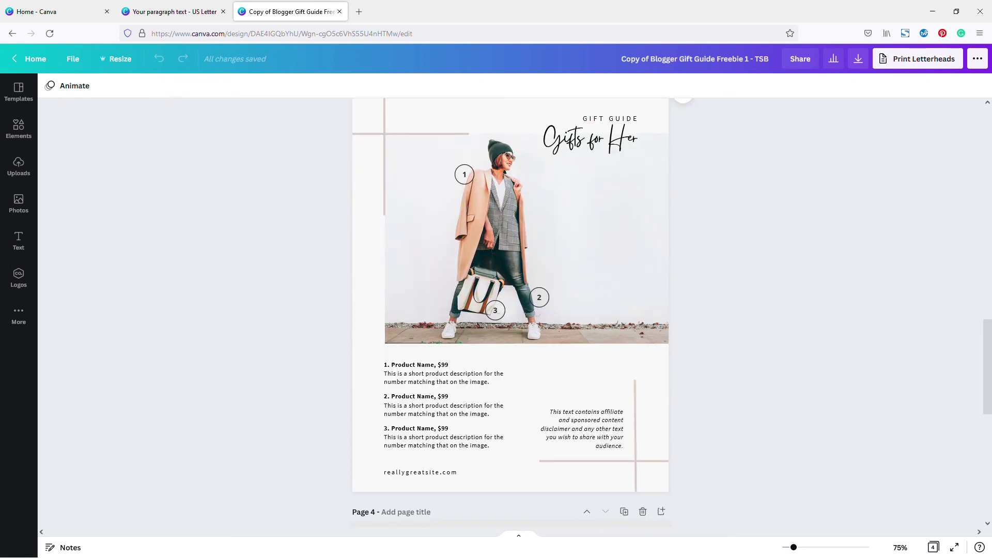
pyautogui.scroll(-4, 511, 310)
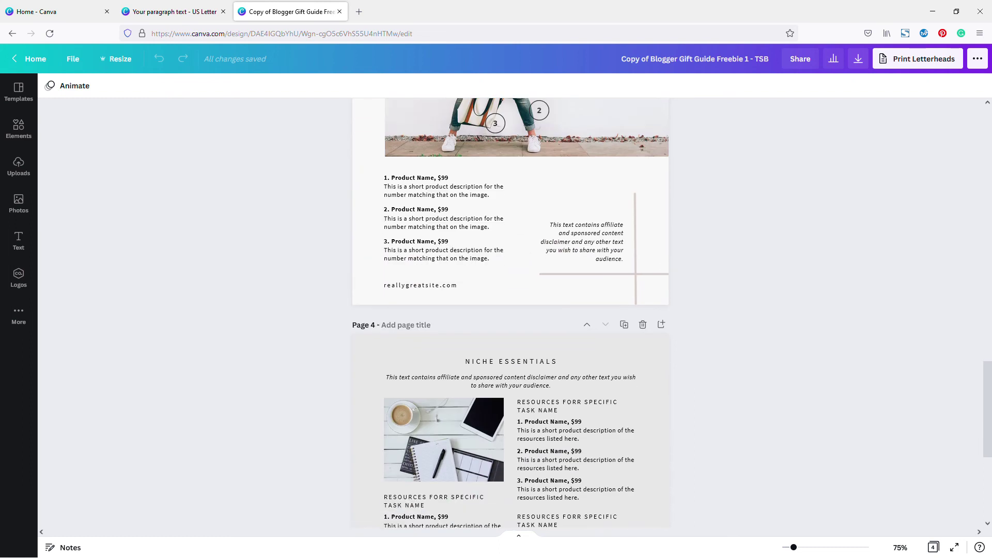